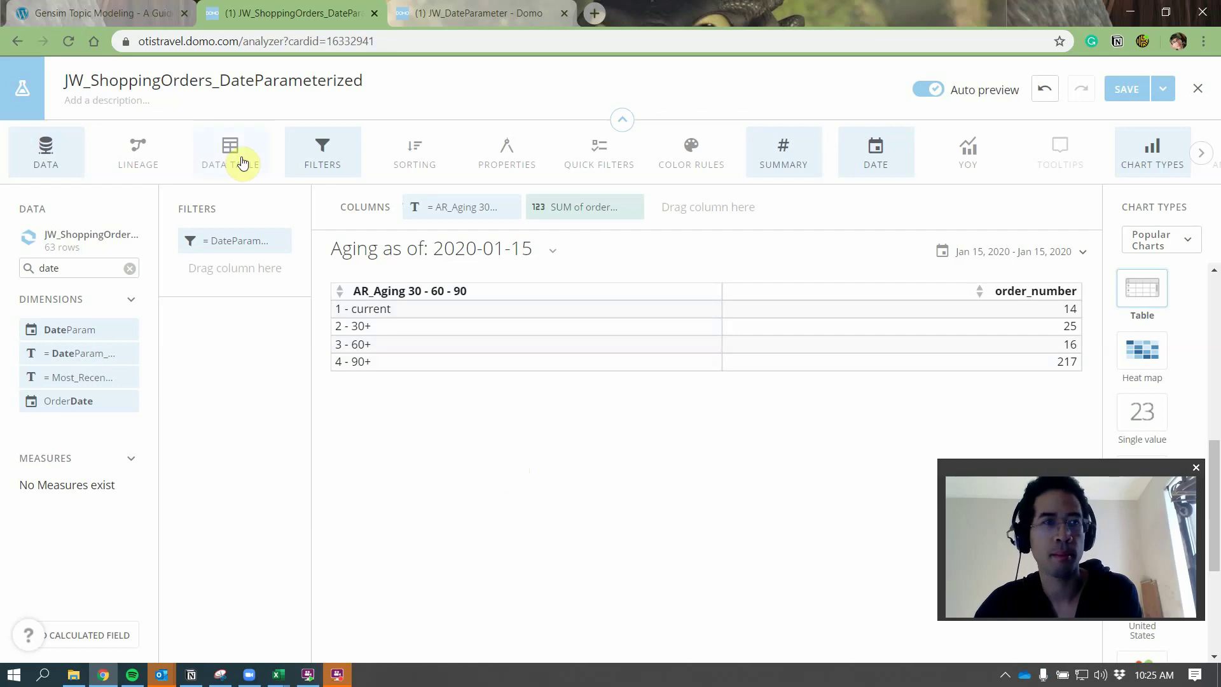
Step: Reload the aging card so it reports as of 2020-04-15: 42 current, 43, 11, 272 at 90+
{"action": "left_click", "coordinate": [71, 40]}
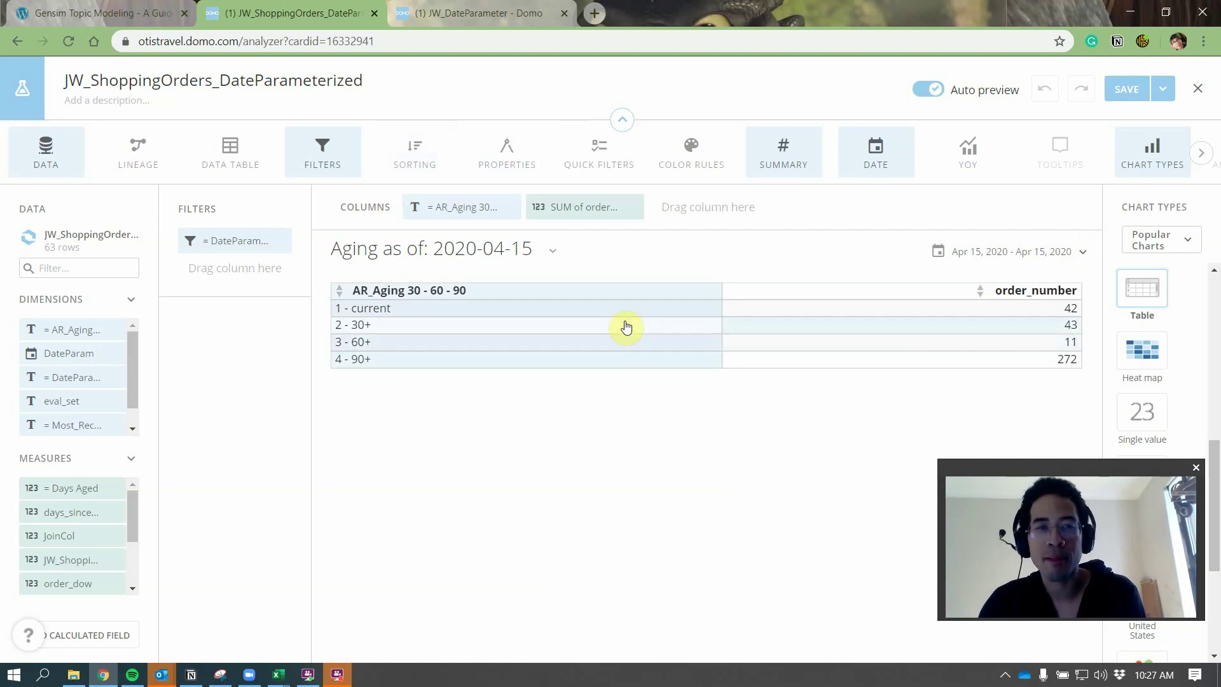
Step: Open the JW_ShoppingOrders dataset from the Datasets list and show its data rows
{"action": "left_click", "coordinate": [483, 23]}
{"action": "left_click", "coordinate": [89, 121]}
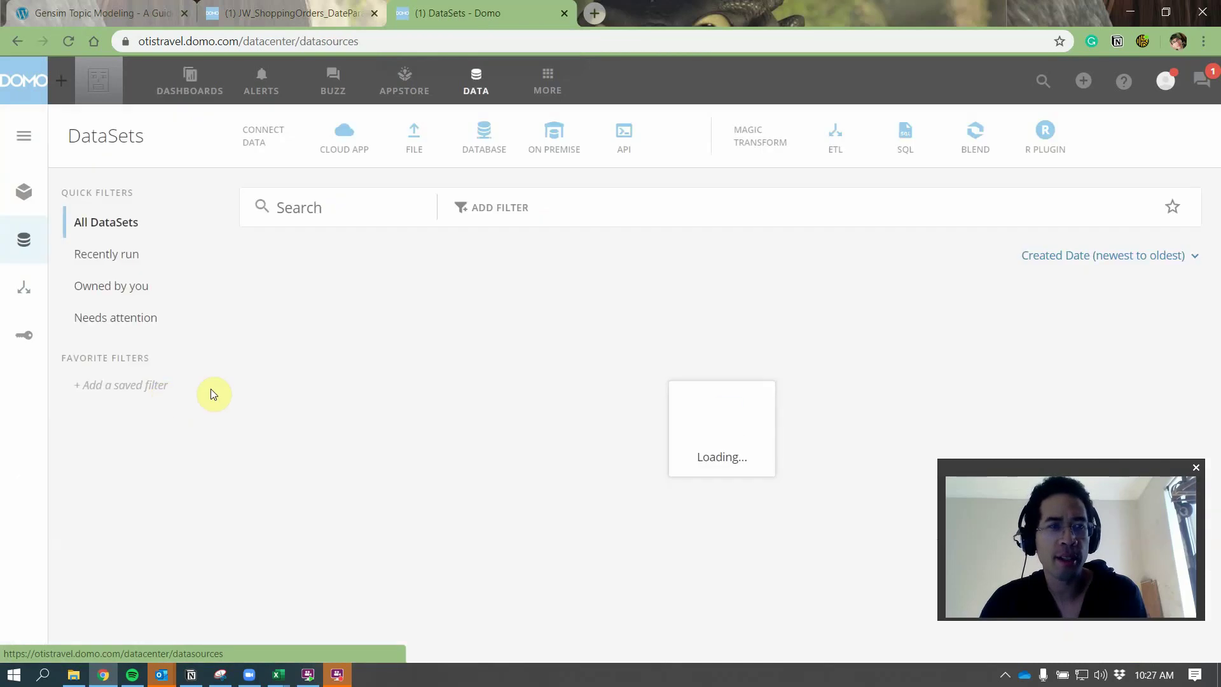
{"action": "left_click", "coordinate": [316, 443]}
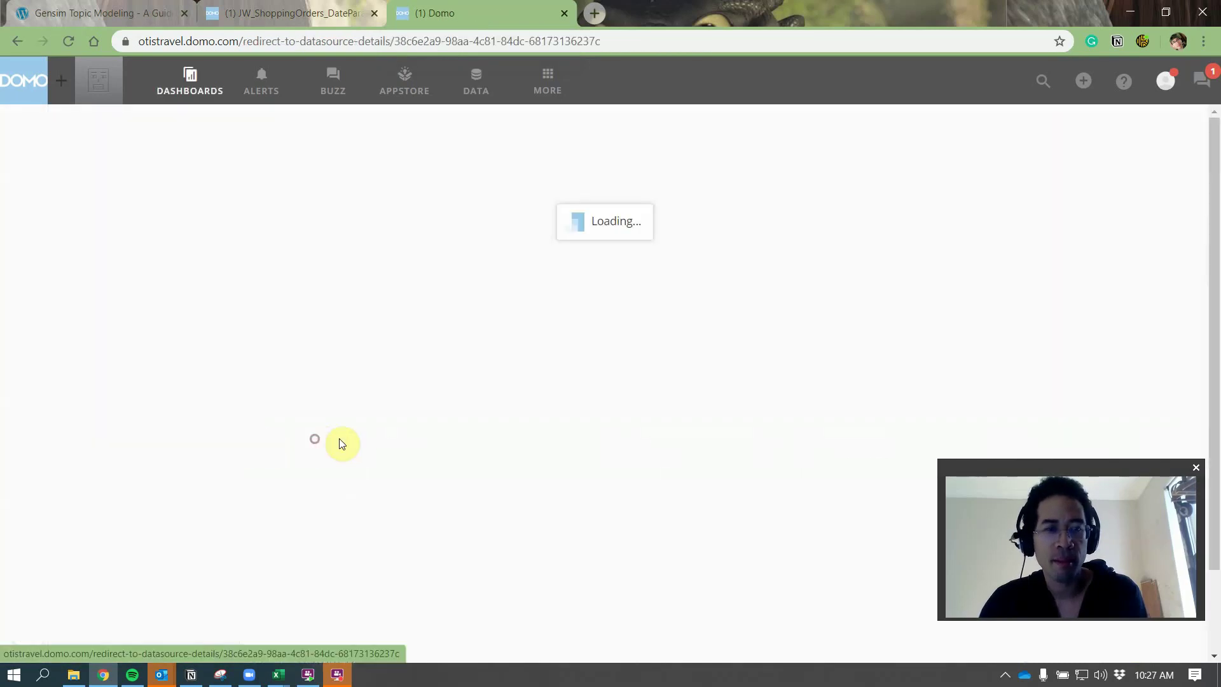
{"action": "left_click", "coordinate": [123, 260]}
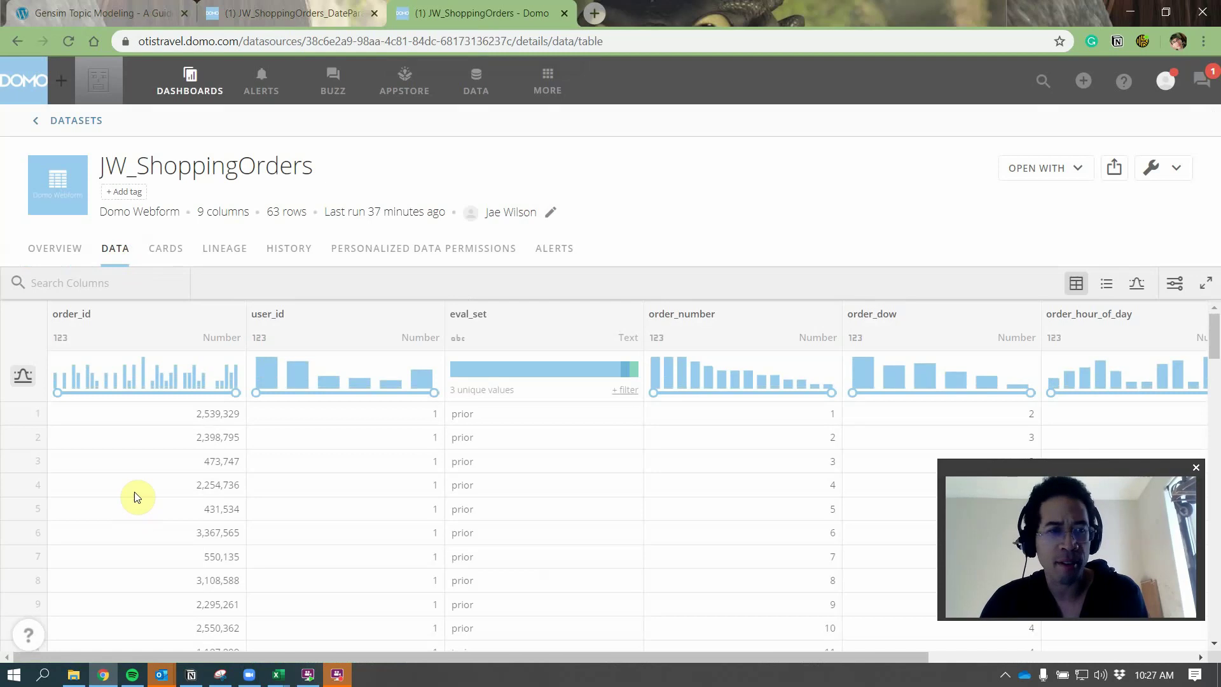
Step: Review the OrderDate values, such as Mar 18, 2020 and Jul 9, 2019, down to the last rows
{"action": "left_click_drag", "start_coordinate": [189, 424], "coordinate": [222, 502]}
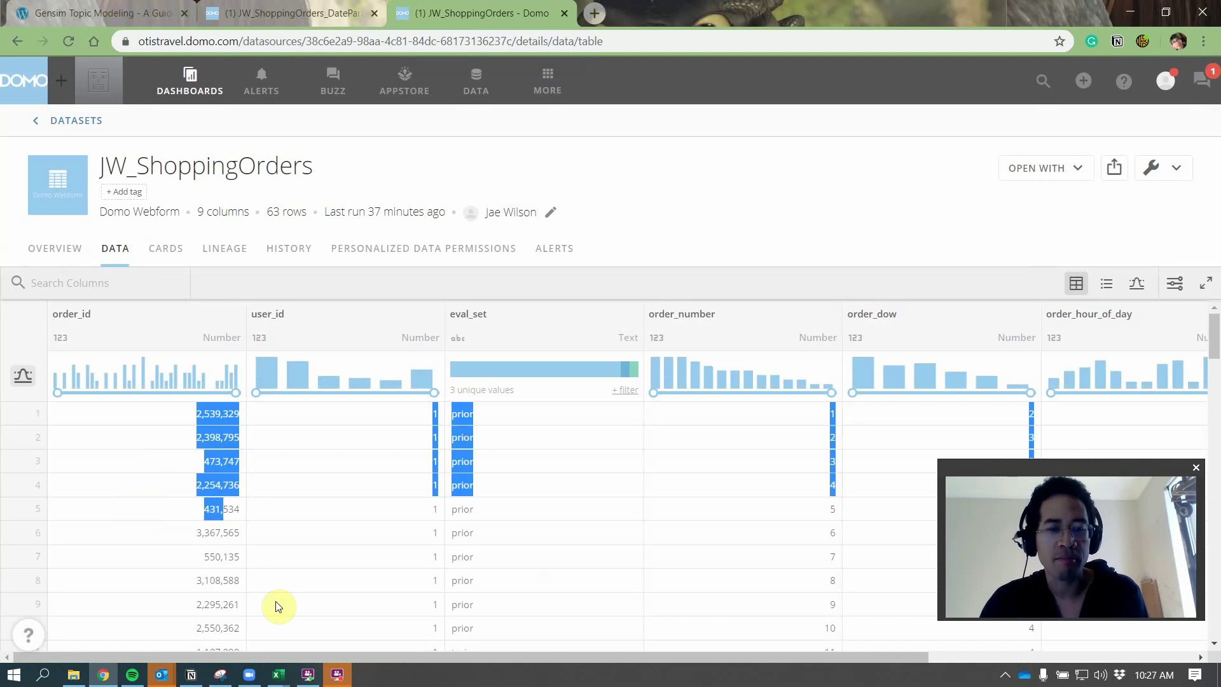
{"action": "left_click_drag", "start_coordinate": [297, 655], "coordinate": [776, 641]}
{"action": "left_click", "coordinate": [673, 478]}
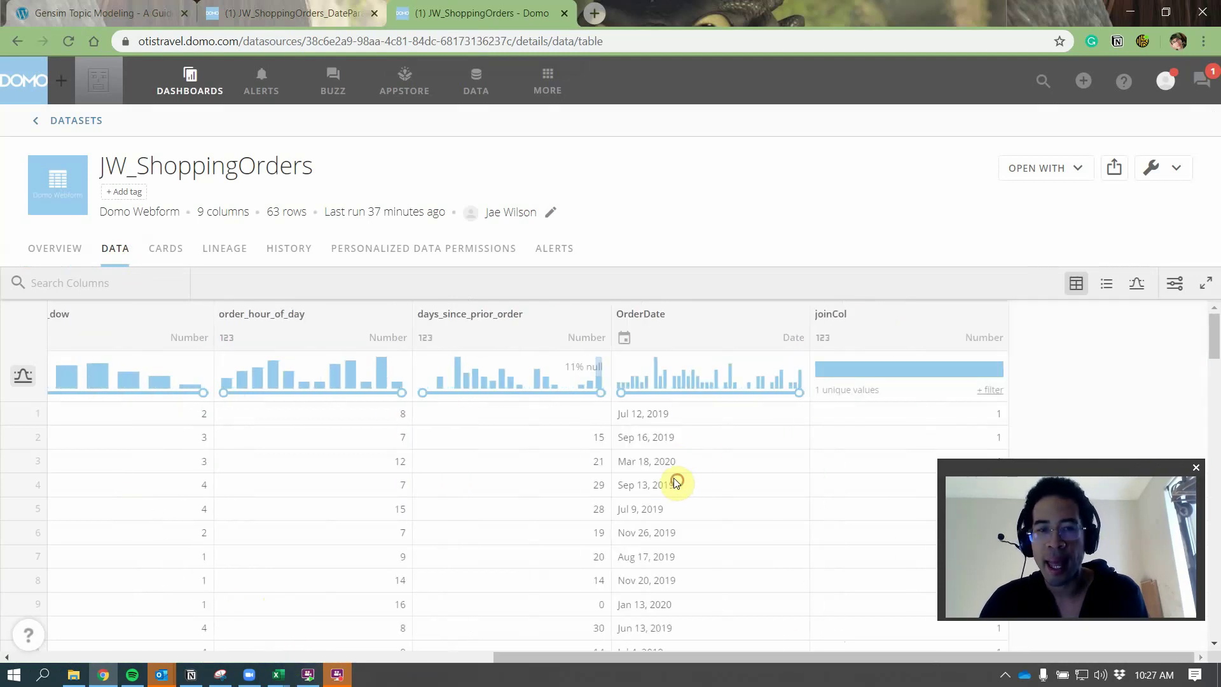
{"action": "left_click_drag", "start_coordinate": [702, 437], "coordinate": [633, 467]}
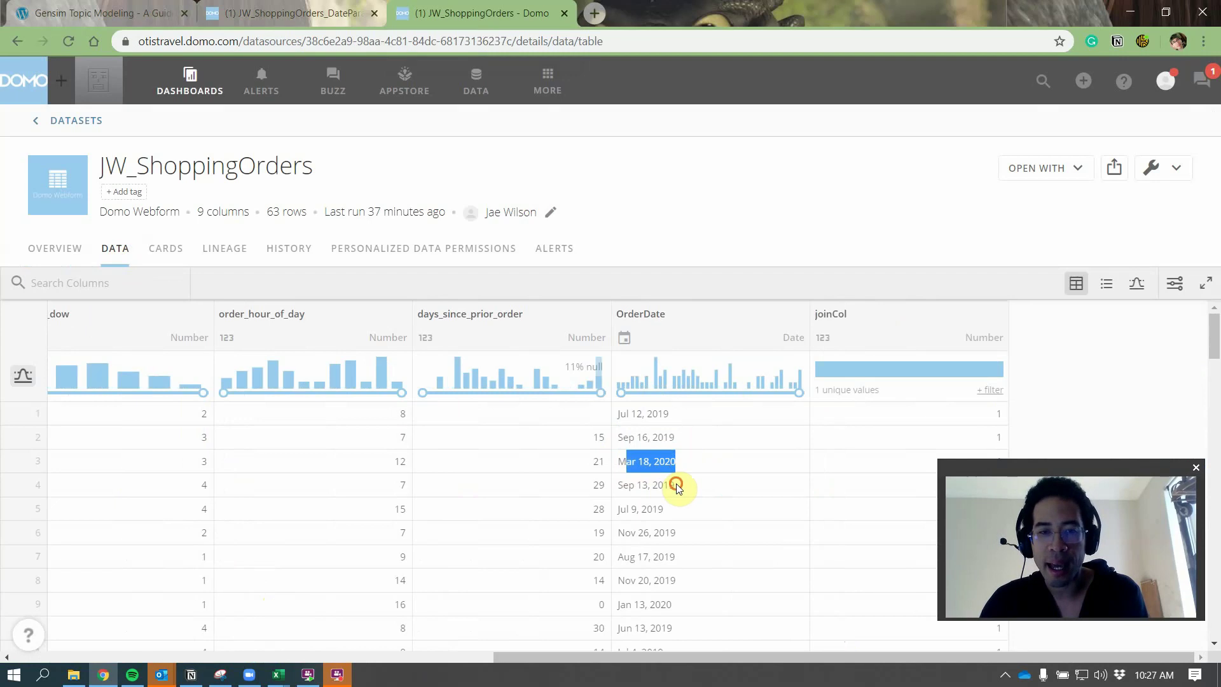
{"action": "left_click_drag", "start_coordinate": [666, 509], "coordinate": [620, 508]}
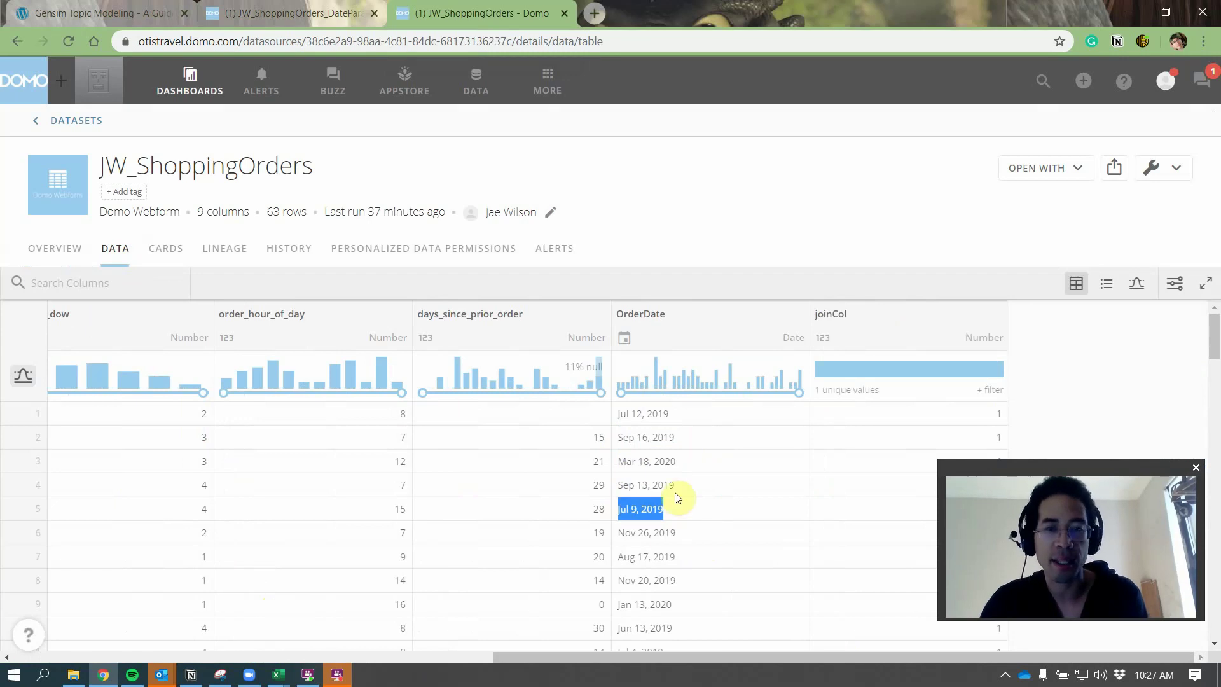
{"action": "scroll", "coordinate": [679, 496], "scroll_direction": "down", "scroll_amount": 1}
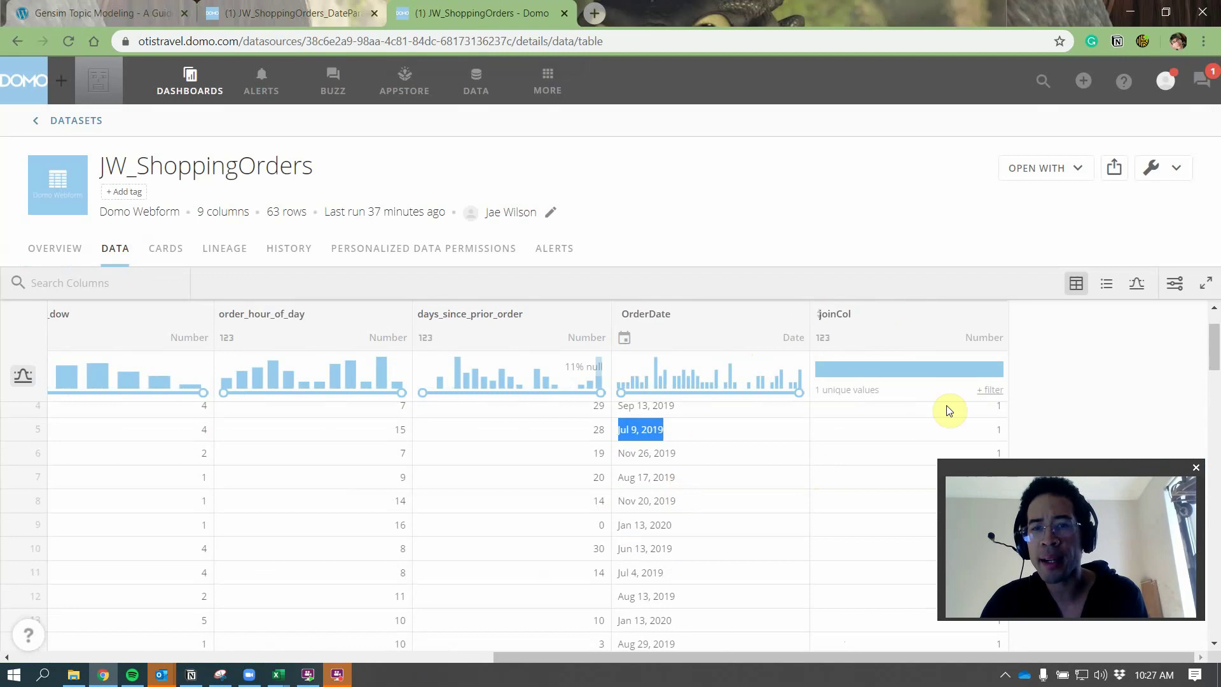
{"action": "scroll", "coordinate": [886, 450], "scroll_direction": "down", "scroll_amount": 3}
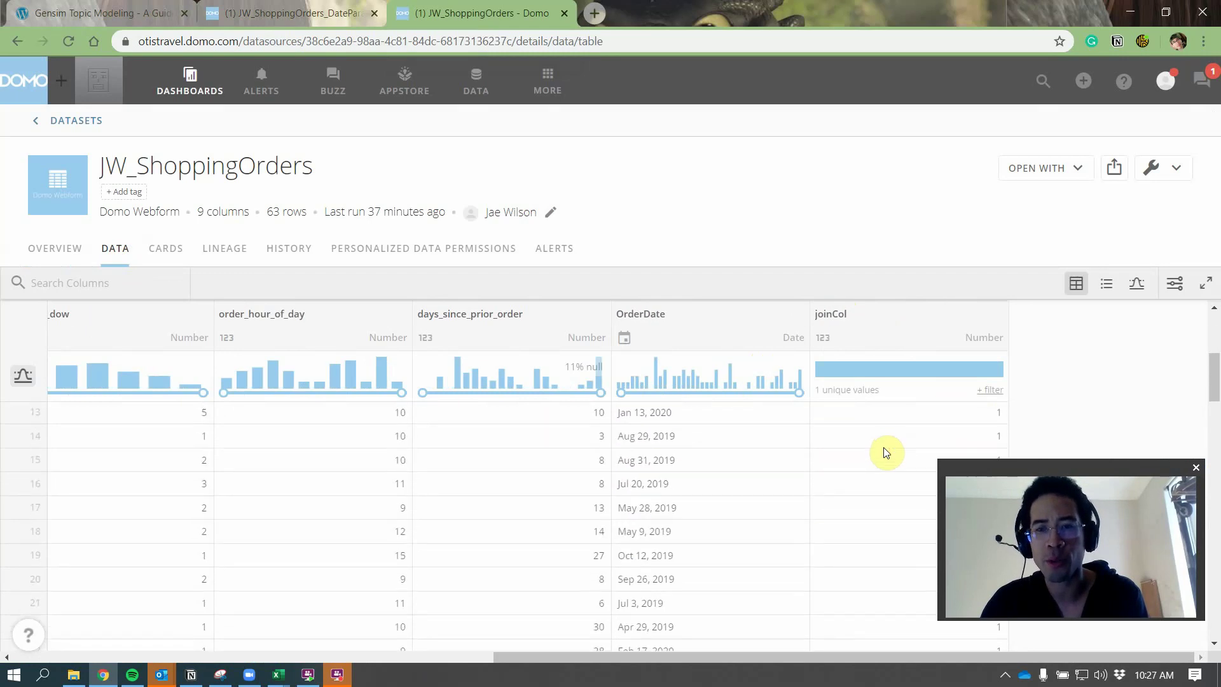
{"action": "scroll", "coordinate": [885, 452], "scroll_direction": "down", "scroll_amount": 15}
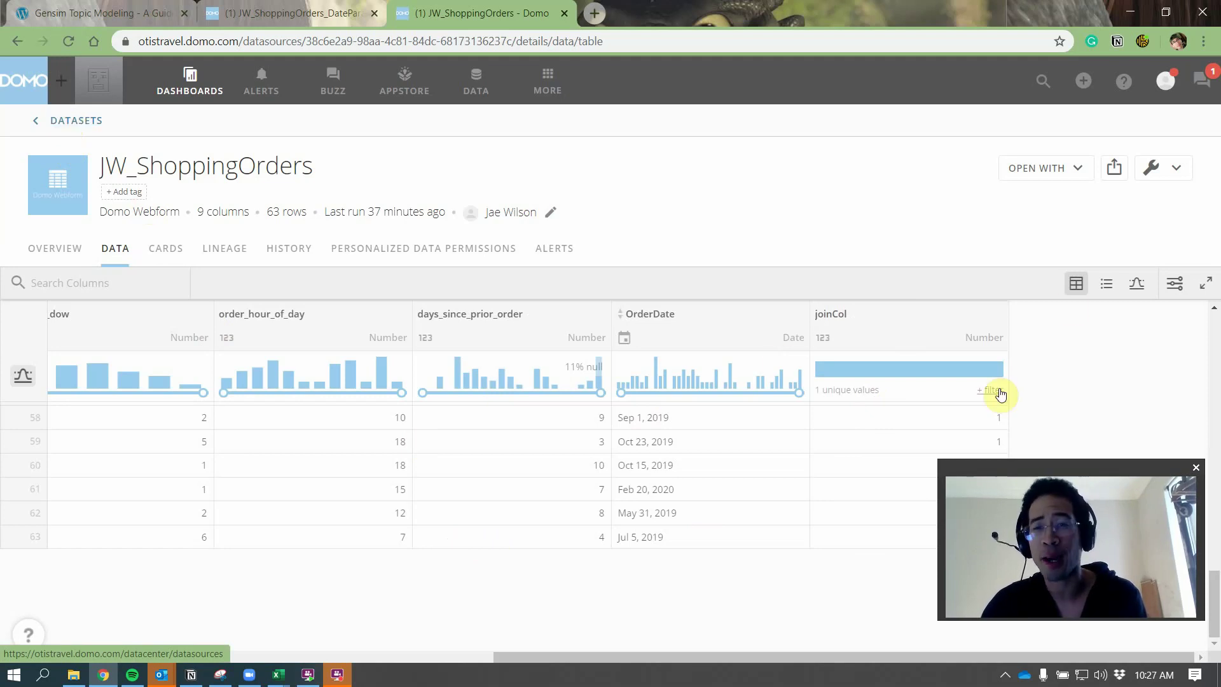
Step: In the JW_DateParameter webform, change DateParam from 2020-04-15 to 2020-03-17 and save
{"action": "left_click", "coordinate": [89, 120]}
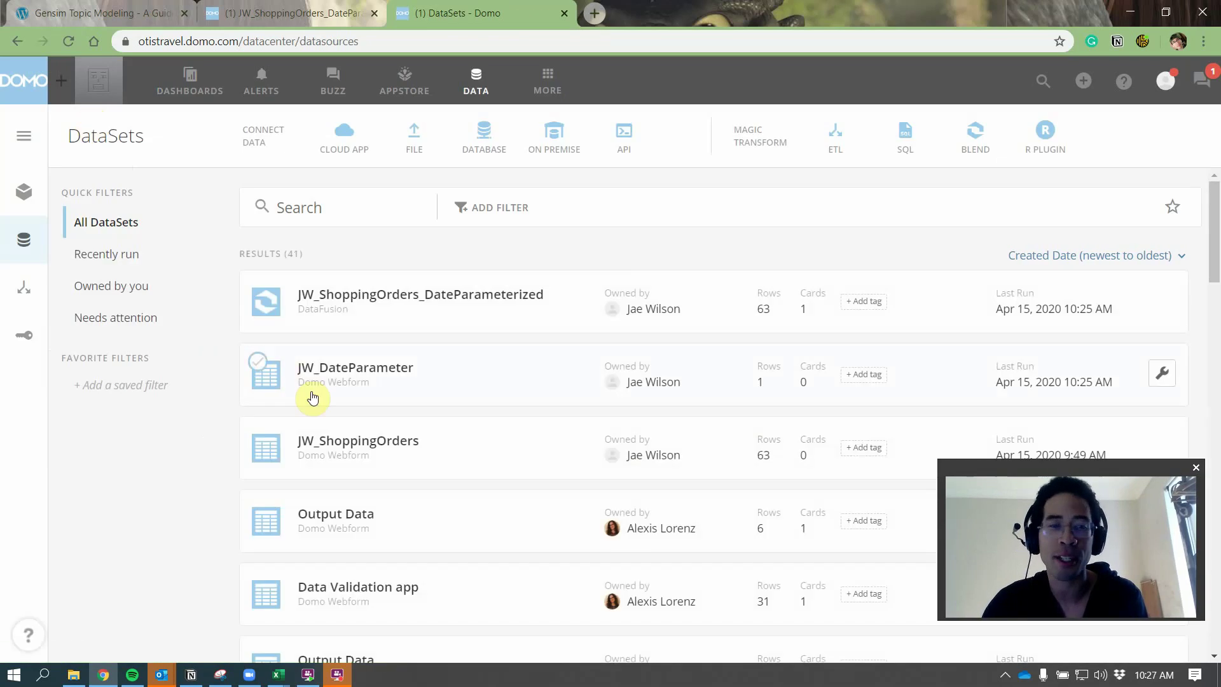
{"action": "left_click", "coordinate": [394, 393]}
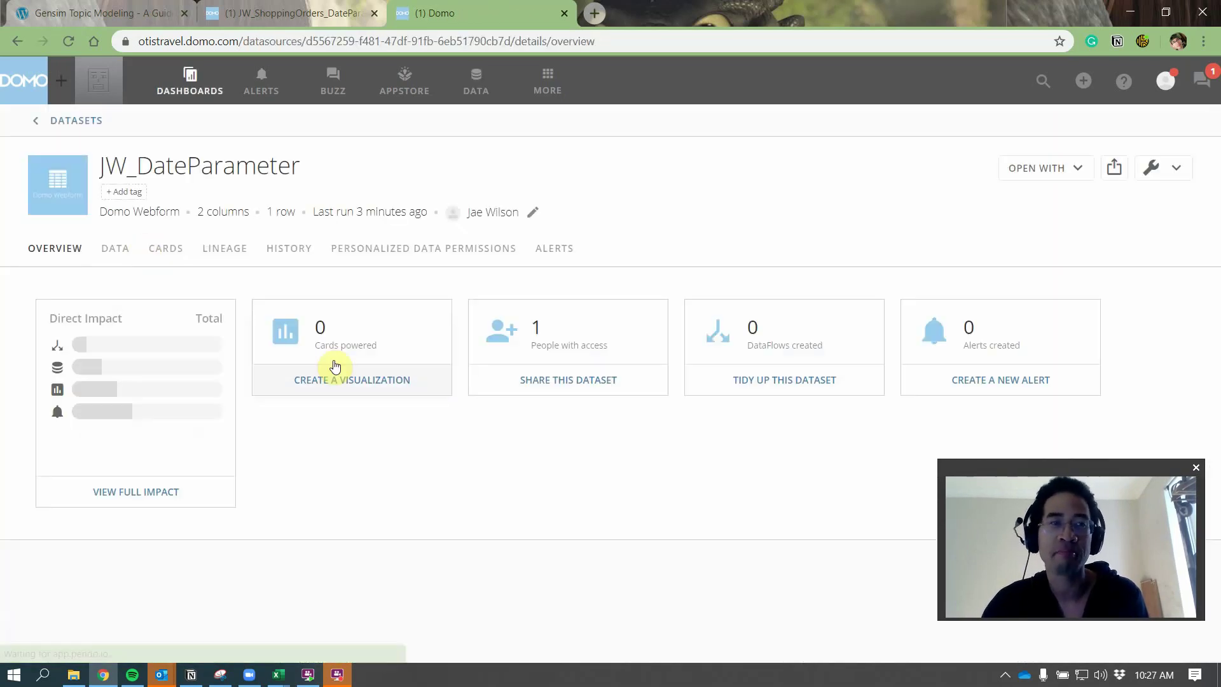
{"action": "left_click", "coordinate": [113, 249]}
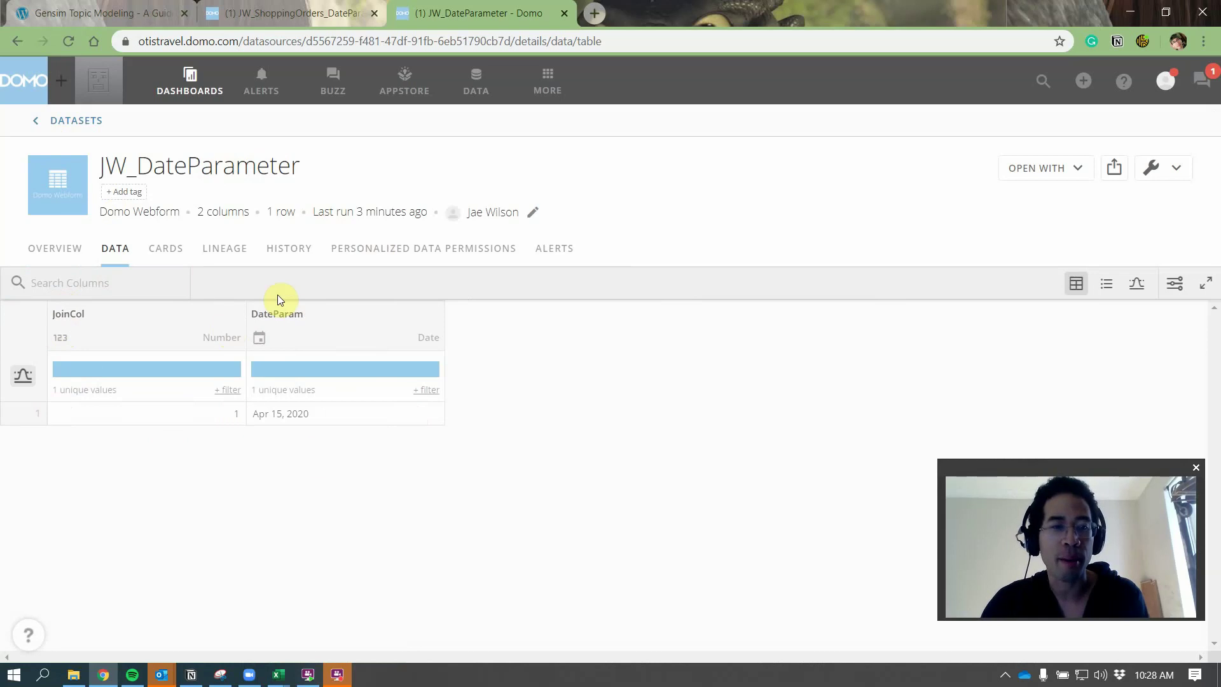
{"action": "left_click", "coordinate": [1156, 171]}
{"action": "left_click", "coordinate": [1043, 267]}
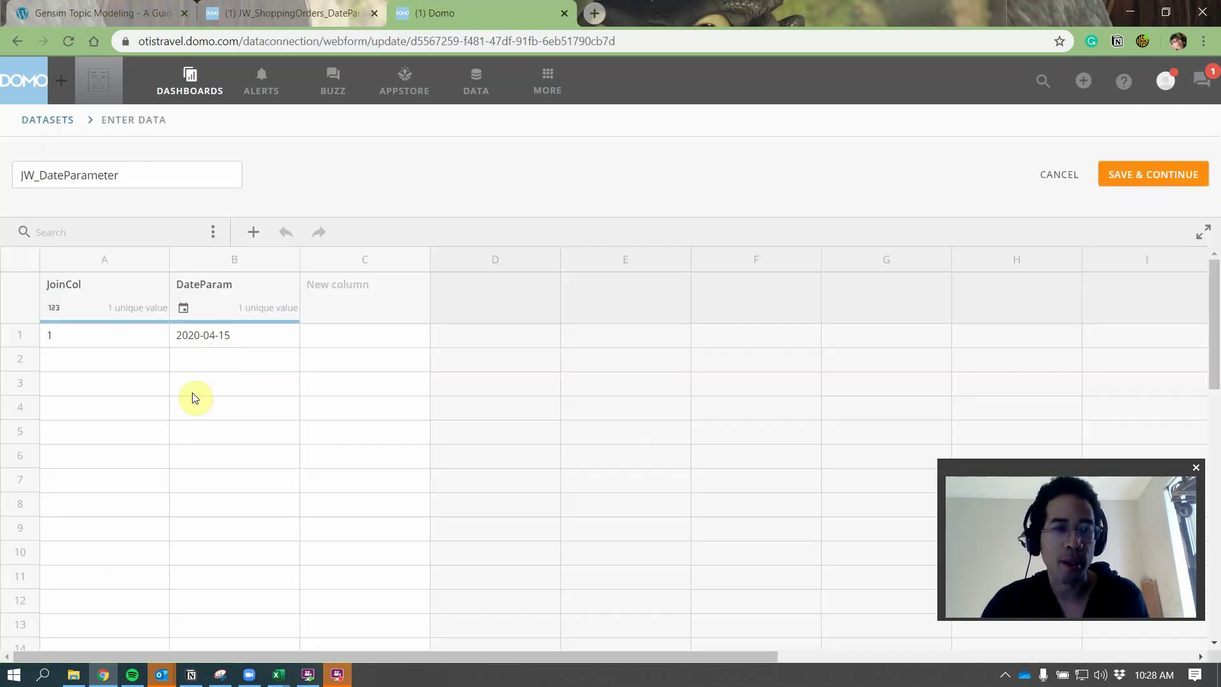
{"action": "left_click", "coordinate": [212, 335]}
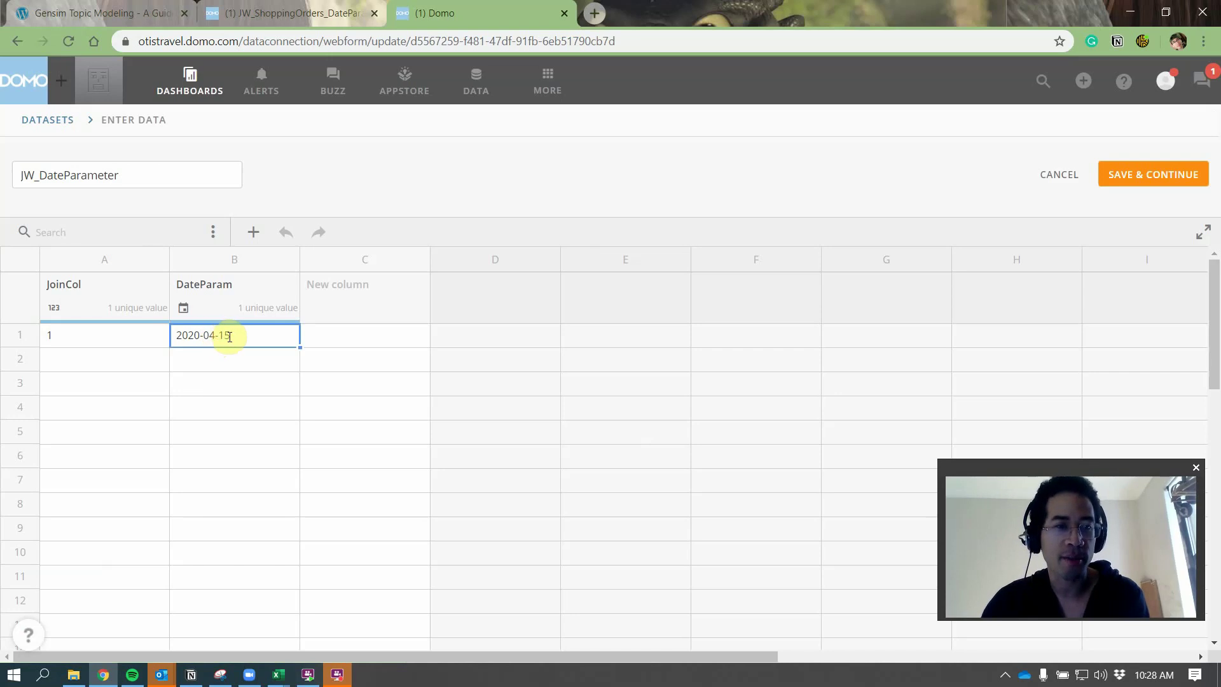
{"action": "double_click", "coordinate": [229, 337]}
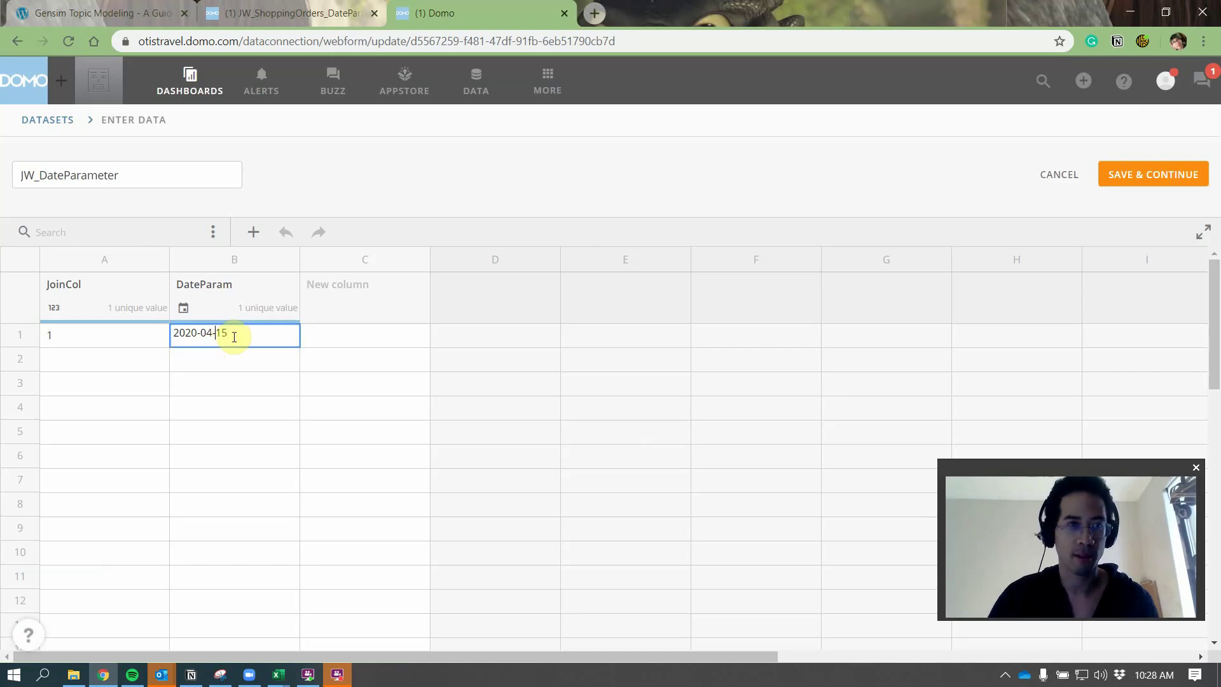
{"action": "key", "text": "BackSpace"}
{"action": "type", "text": "3-1"}
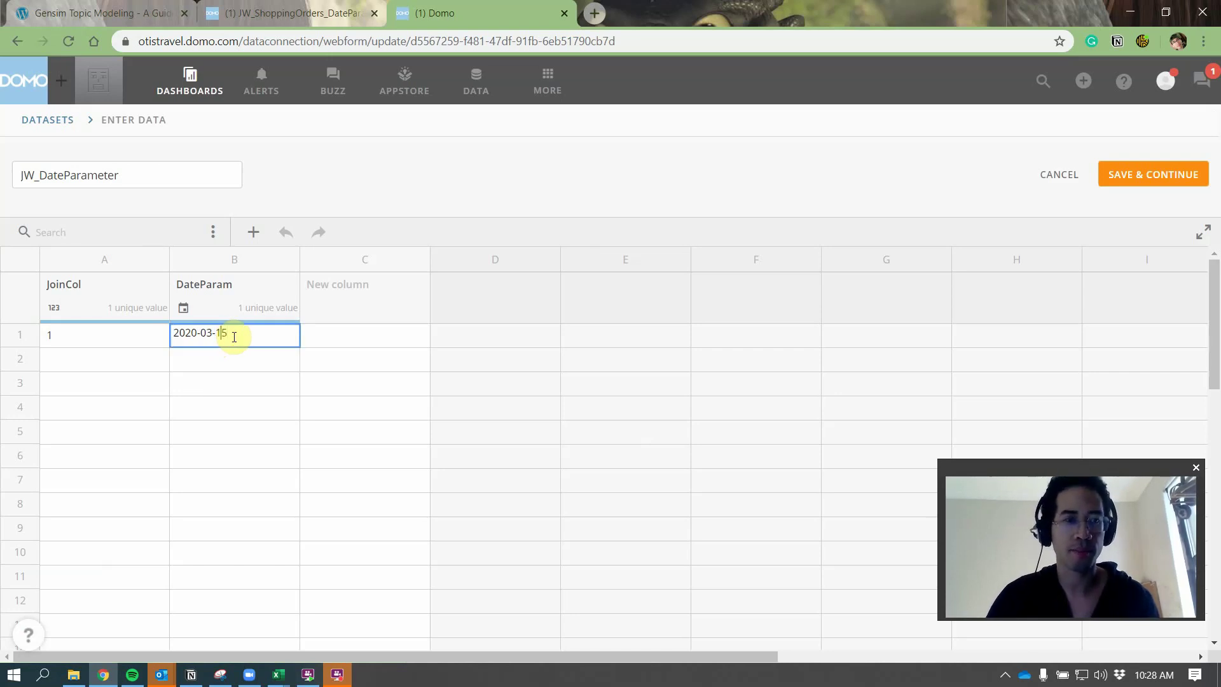
{"action": "type", "text": "7"}
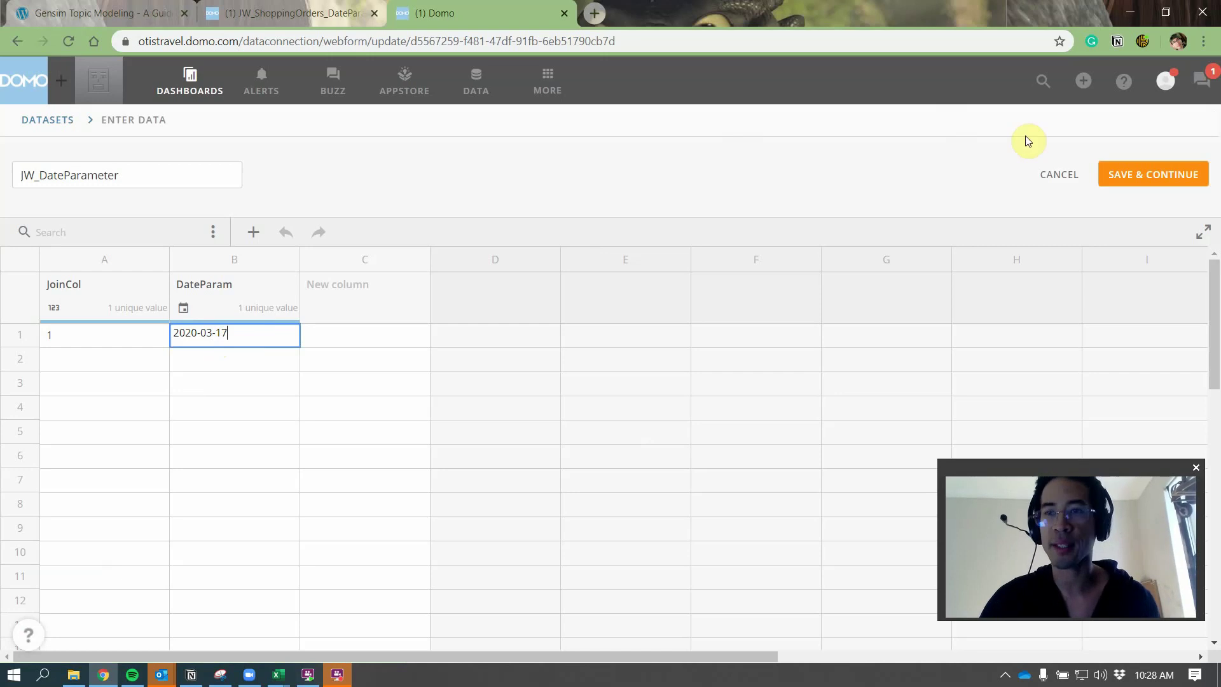
{"action": "left_click", "coordinate": [1122, 180]}
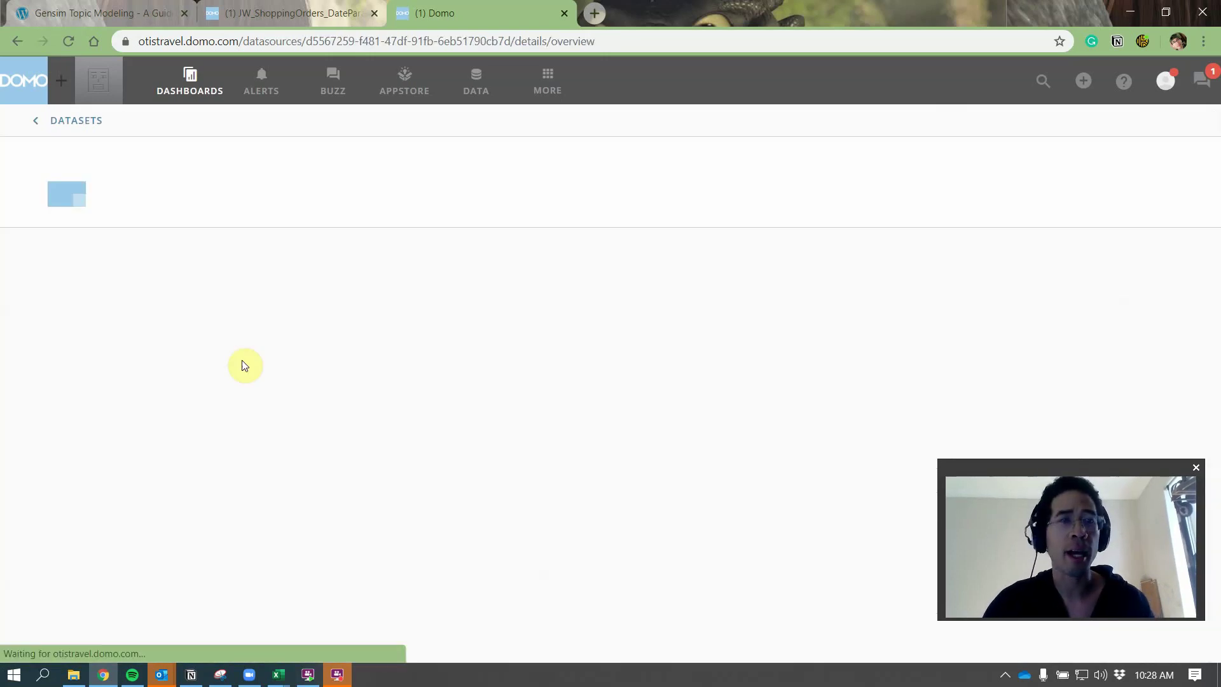
Step: Reload the aging card to show 2020-03-17 buckets: 43 current, 11, 14, 258 at 90+
{"action": "left_click", "coordinate": [297, 19]}
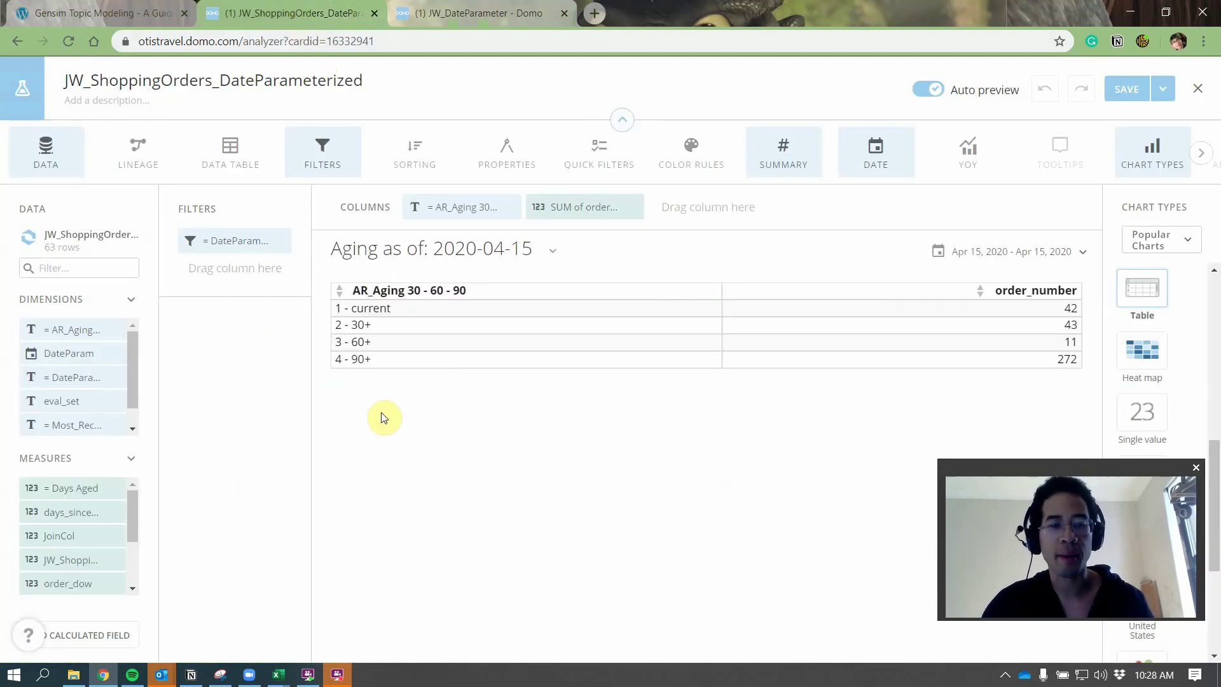
{"action": "key", "text": "F5"}
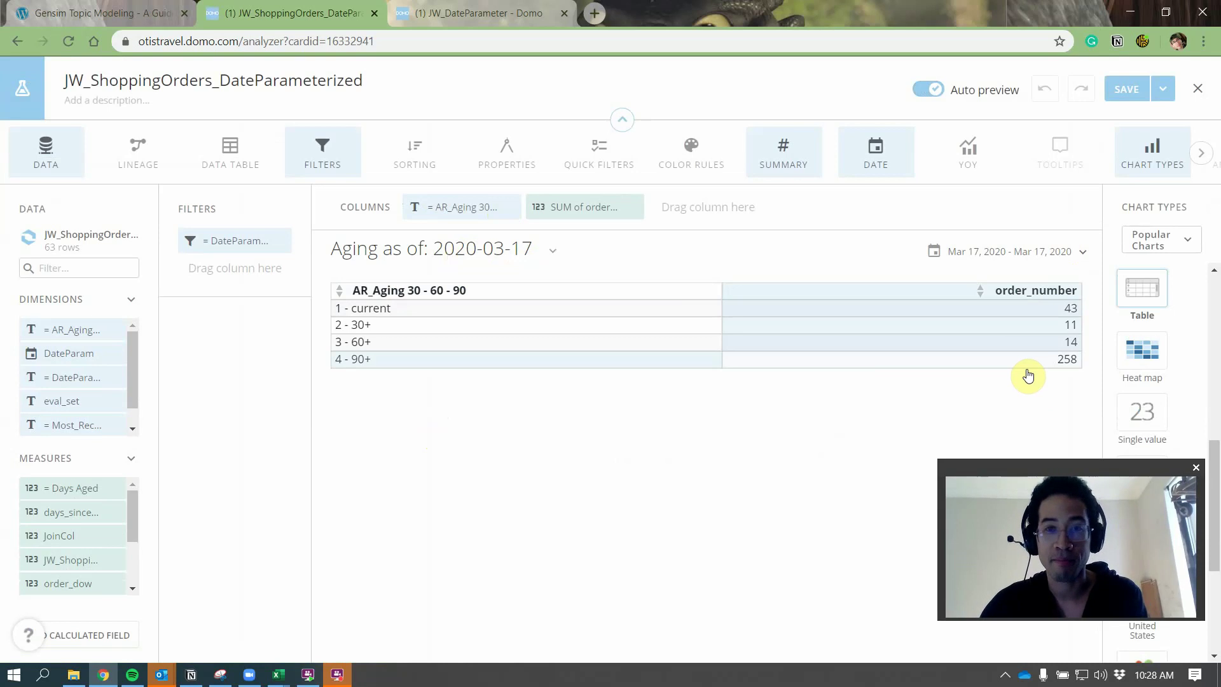
Step: Open the JW_ShoppingOrders_DateParameterized fused dataset's details and start editing its DataFusion
{"action": "left_click", "coordinate": [498, 14]}
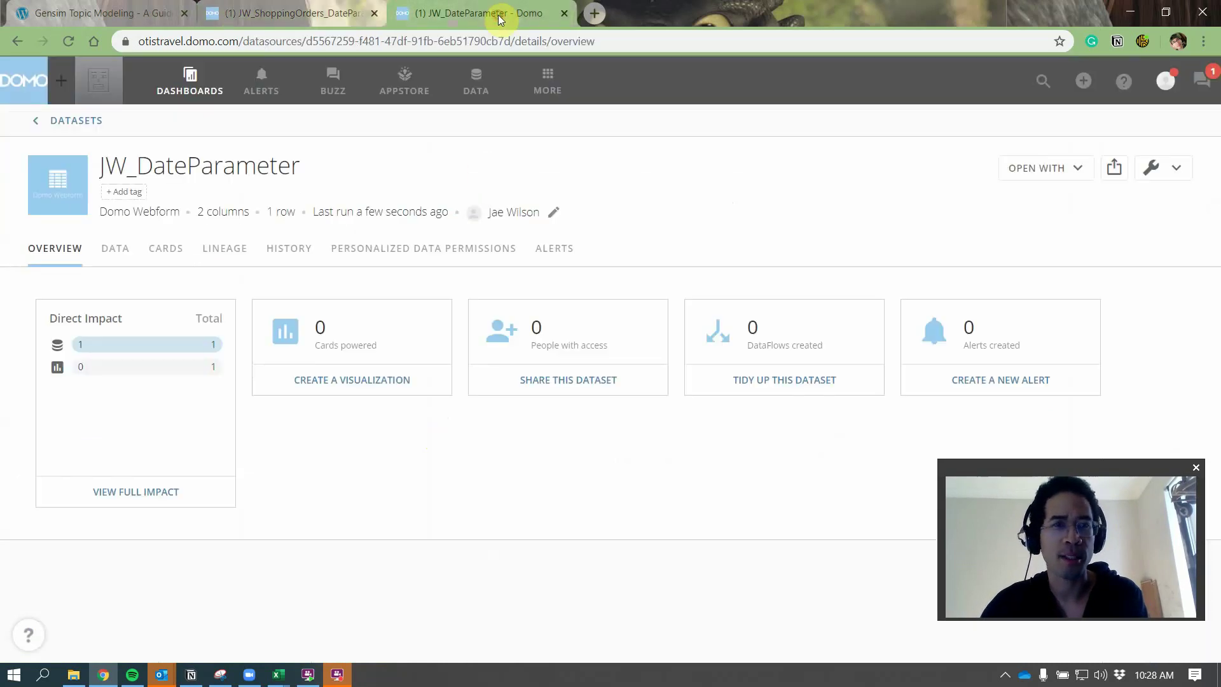
{"action": "left_click", "coordinate": [94, 121]}
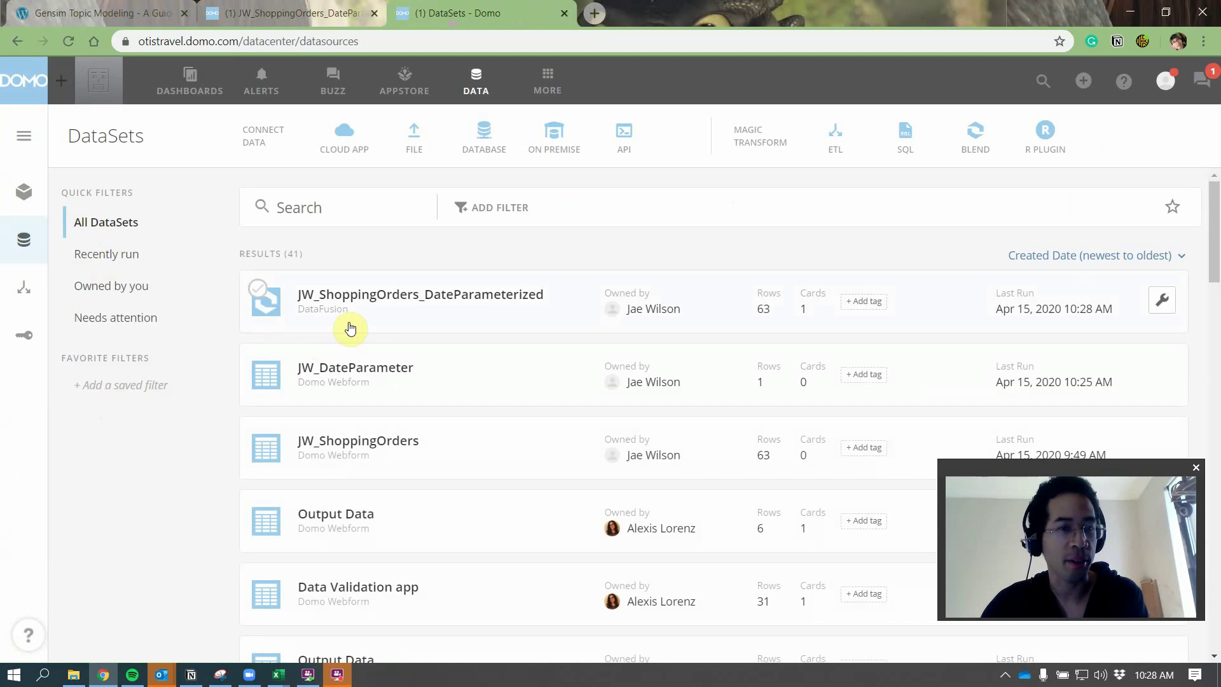
{"action": "left_click", "coordinate": [350, 327]}
{"action": "left_click", "coordinate": [1149, 167]}
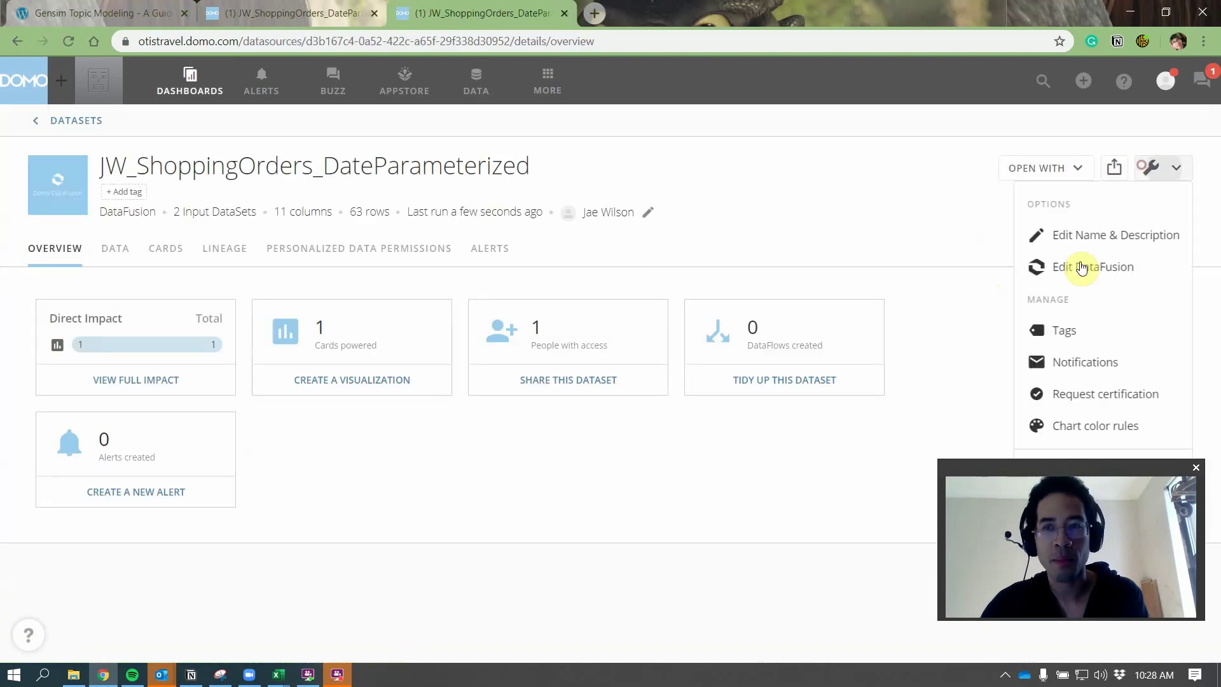
{"action": "left_click", "coordinate": [1081, 268]}
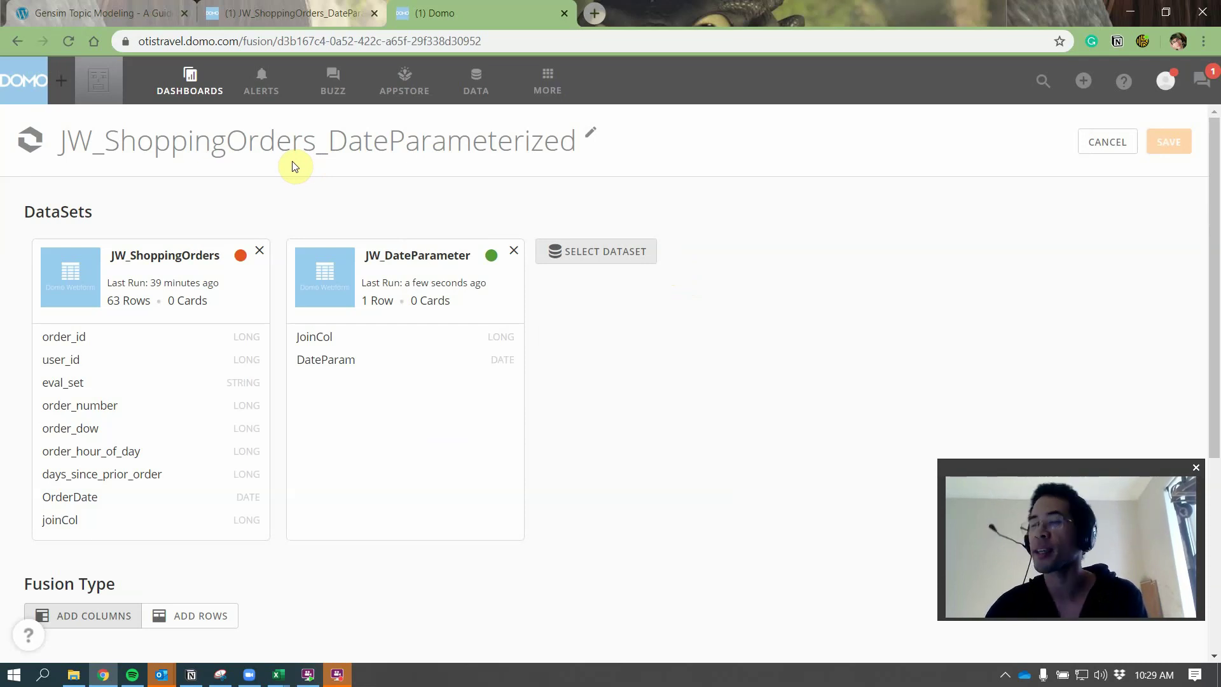
{"action": "scroll", "coordinate": [413, 458], "scroll_direction": "down", "scroll_amount": 4}
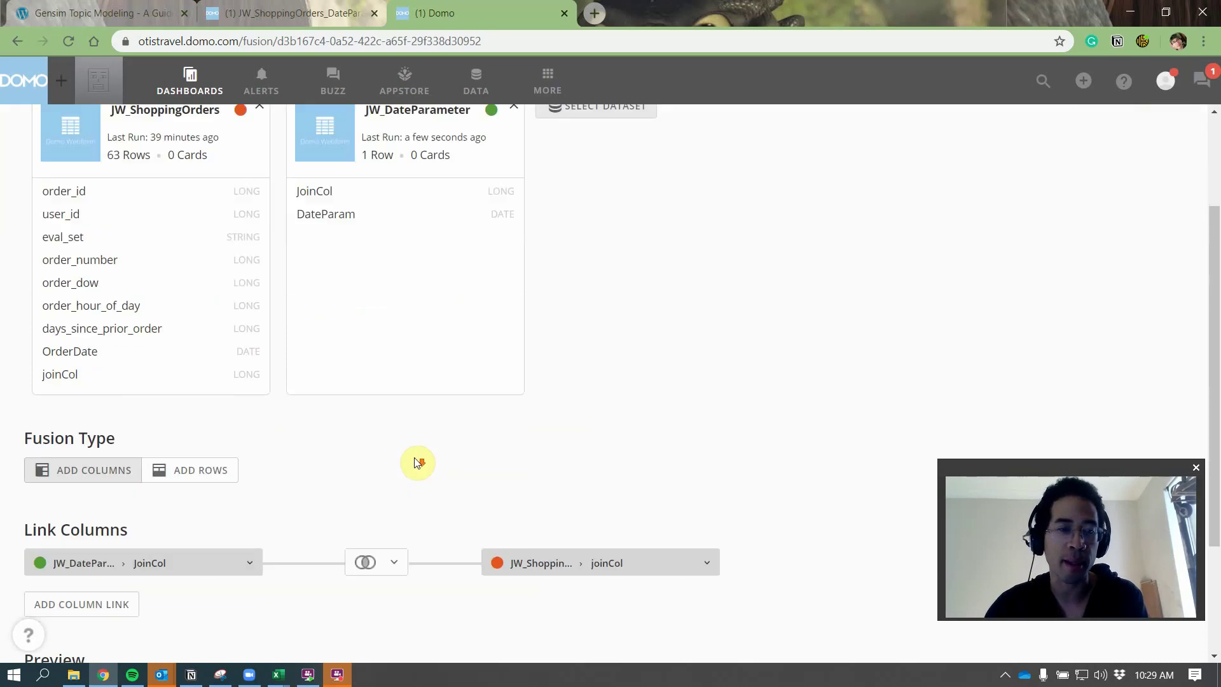
{"action": "left_click", "coordinate": [217, 474]}
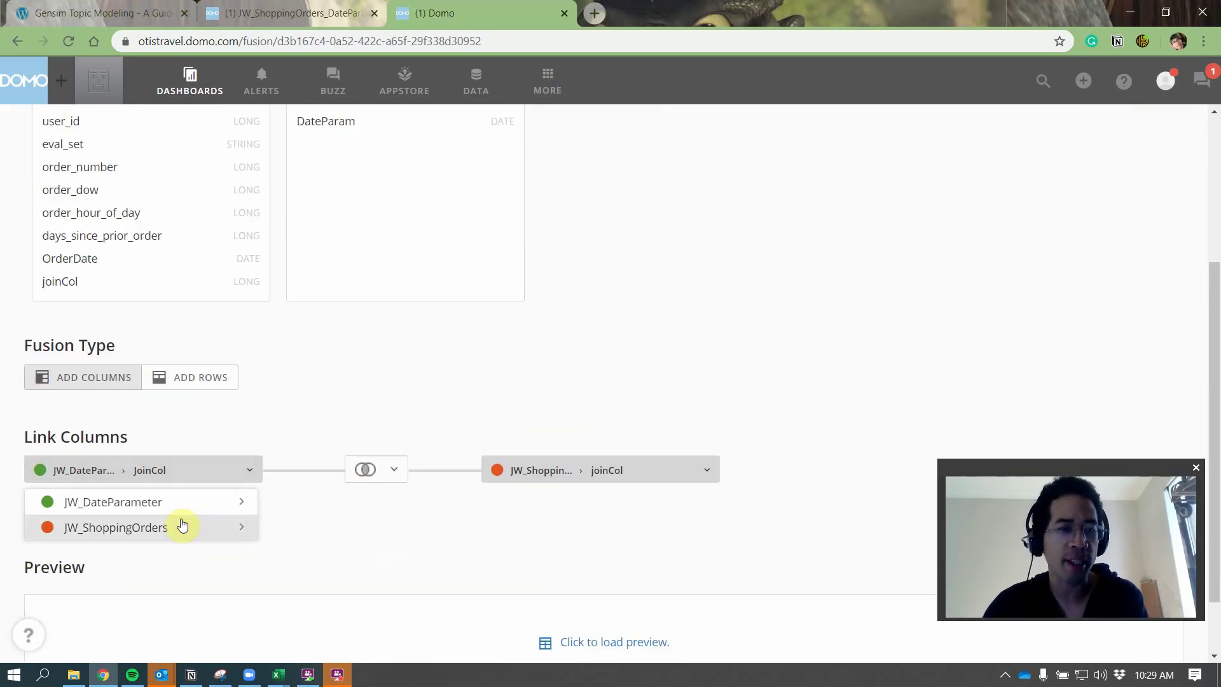
{"action": "left_click", "coordinate": [191, 503]}
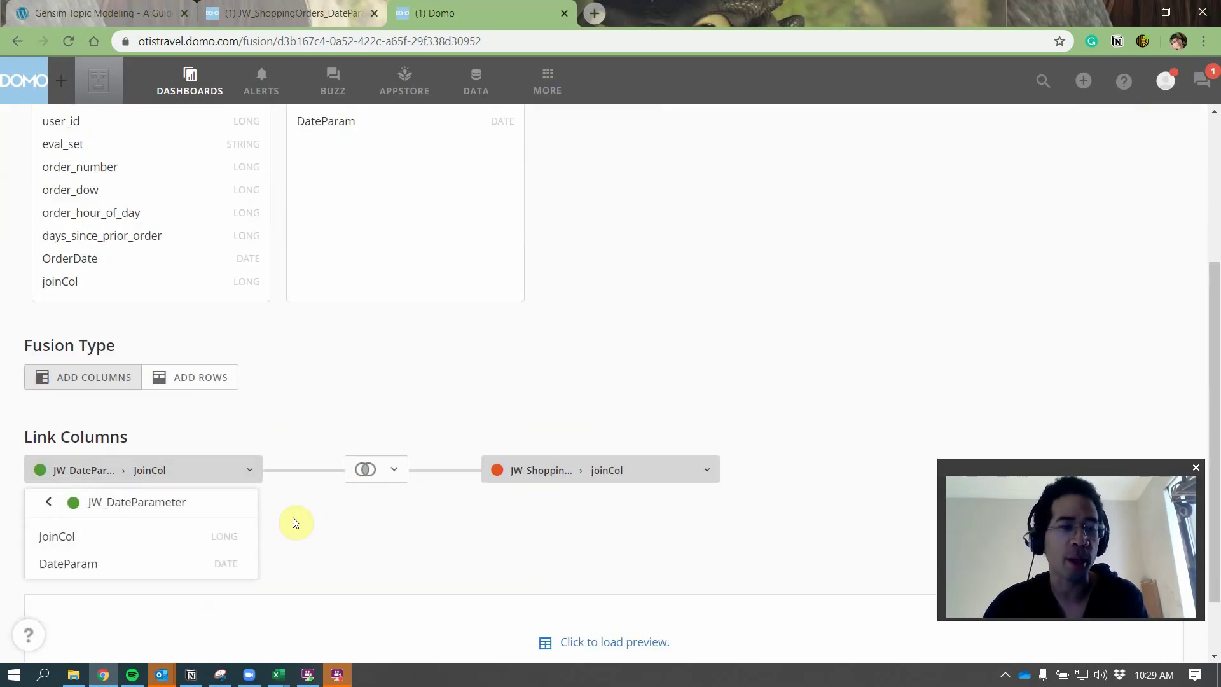
{"action": "left_click", "coordinate": [545, 477]}
{"action": "left_click", "coordinate": [532, 508]}
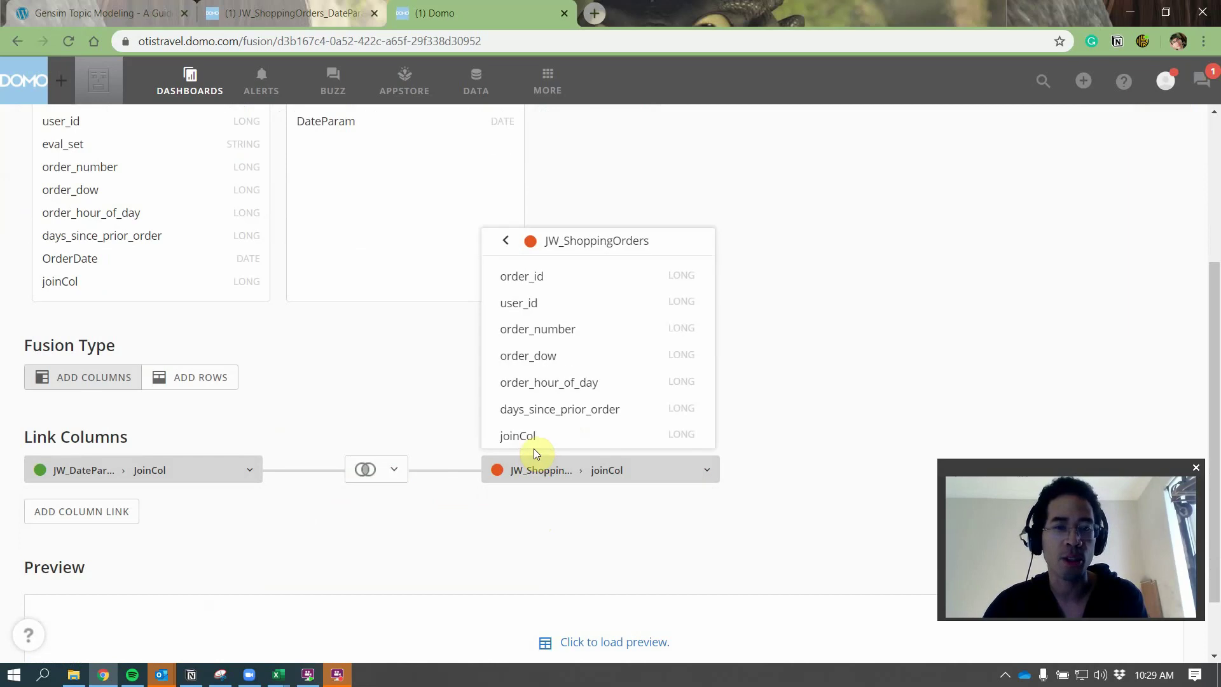
{"action": "left_click", "coordinate": [436, 619]}
{"action": "scroll", "coordinate": [410, 579], "scroll_direction": "down", "scroll_amount": 4}
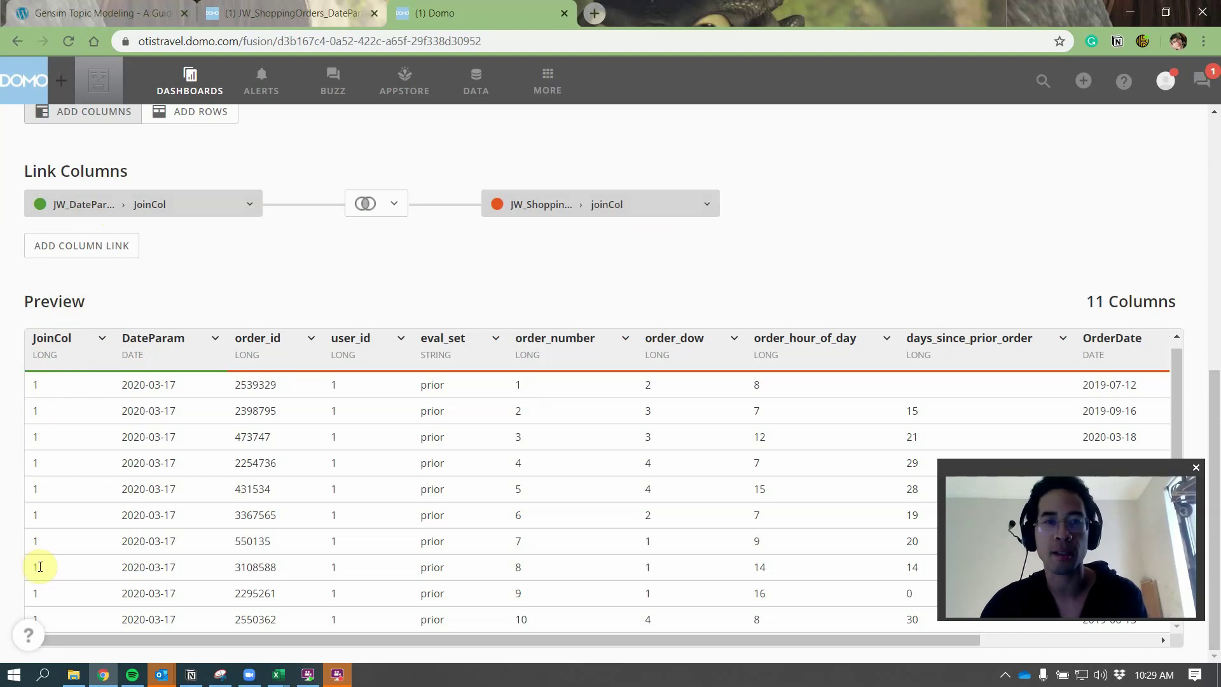
{"action": "scroll", "coordinate": [918, 291], "scroll_direction": "up", "scroll_amount": 8}
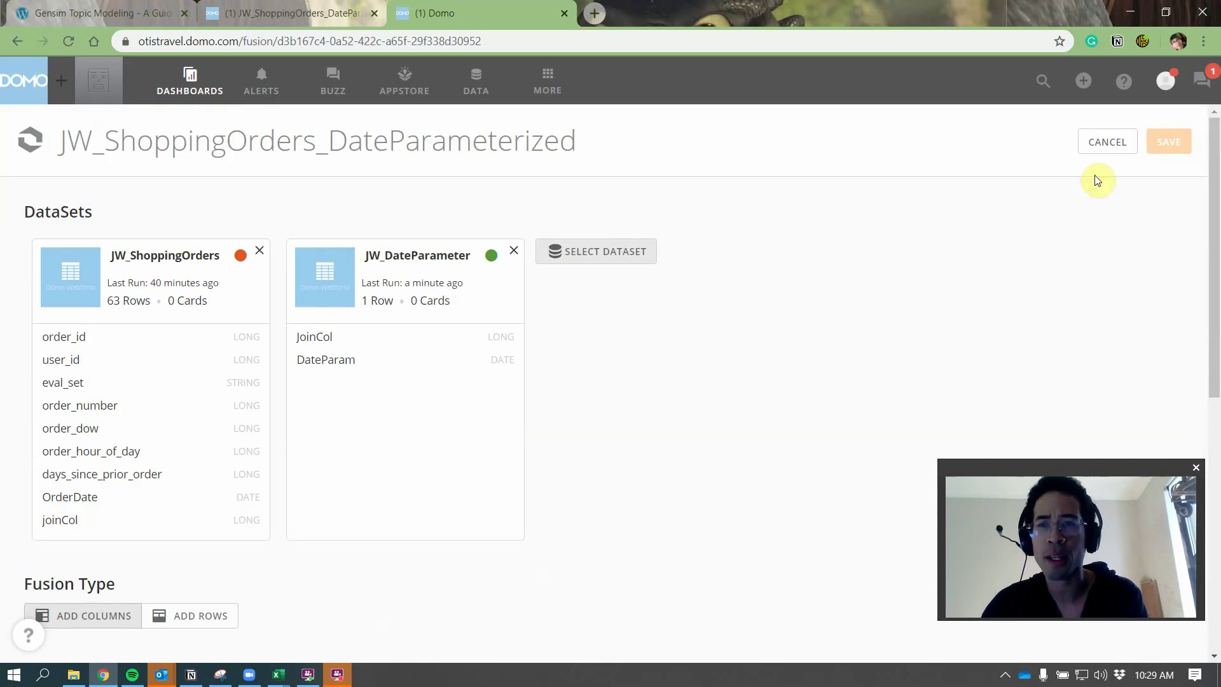
Step: Cancel the fusion editor and open the aging card connected to JW_ShoppingOrders_DateParameterized
{"action": "left_click", "coordinate": [1110, 147]}
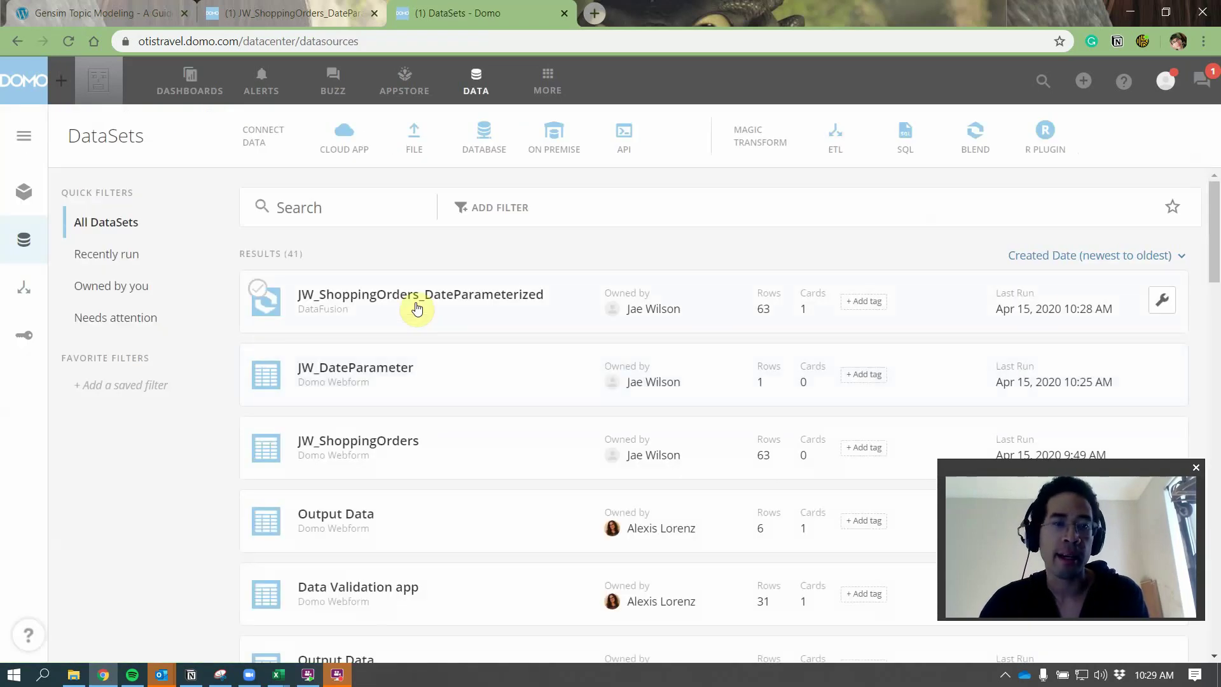
{"action": "left_click", "coordinate": [416, 307]}
{"action": "left_click", "coordinate": [164, 250]}
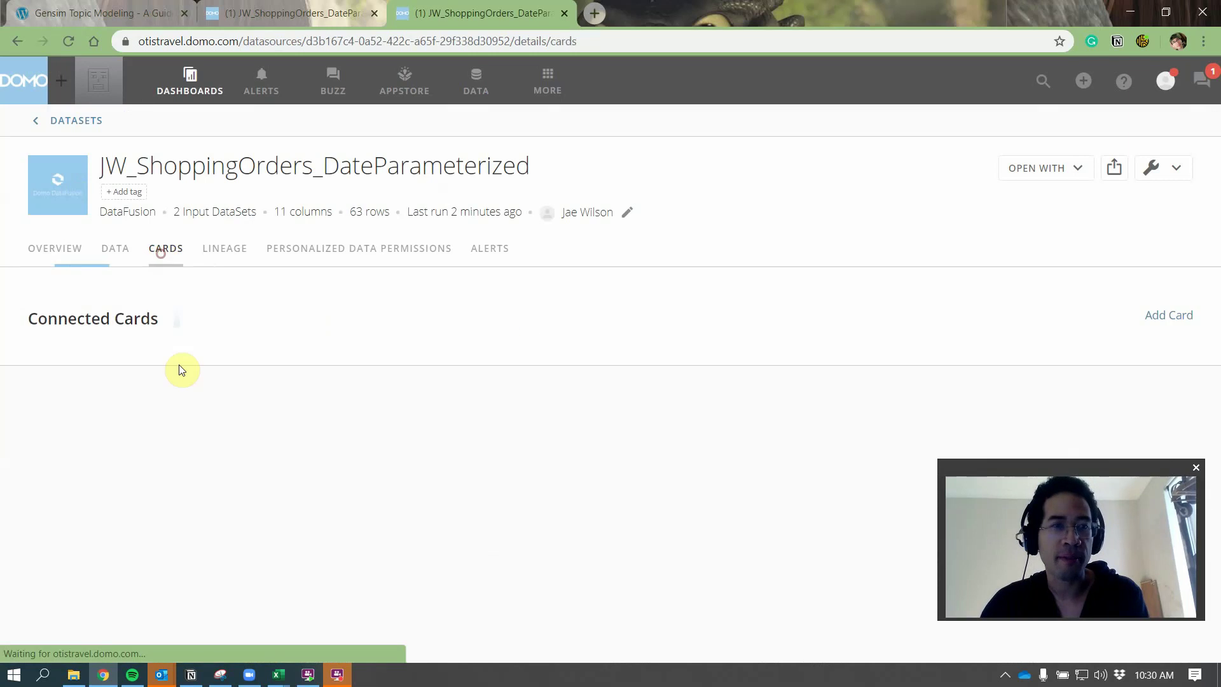
{"action": "left_click", "coordinate": [158, 368]}
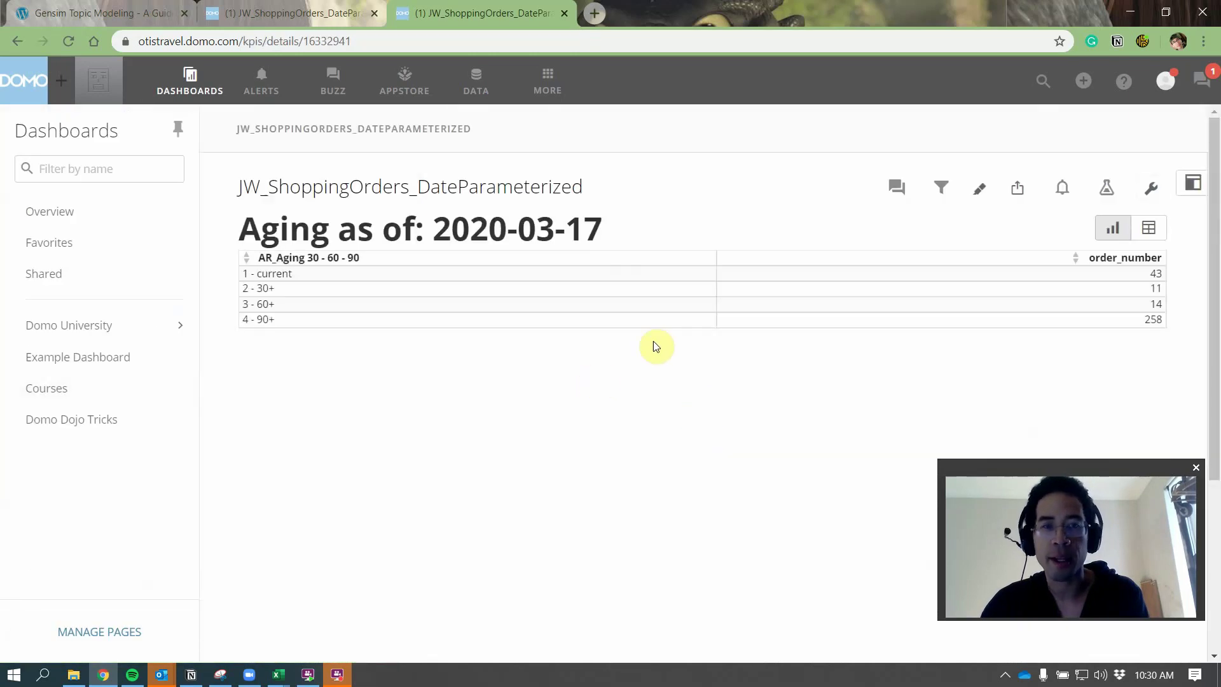
{"action": "left_click", "coordinate": [294, 25]}
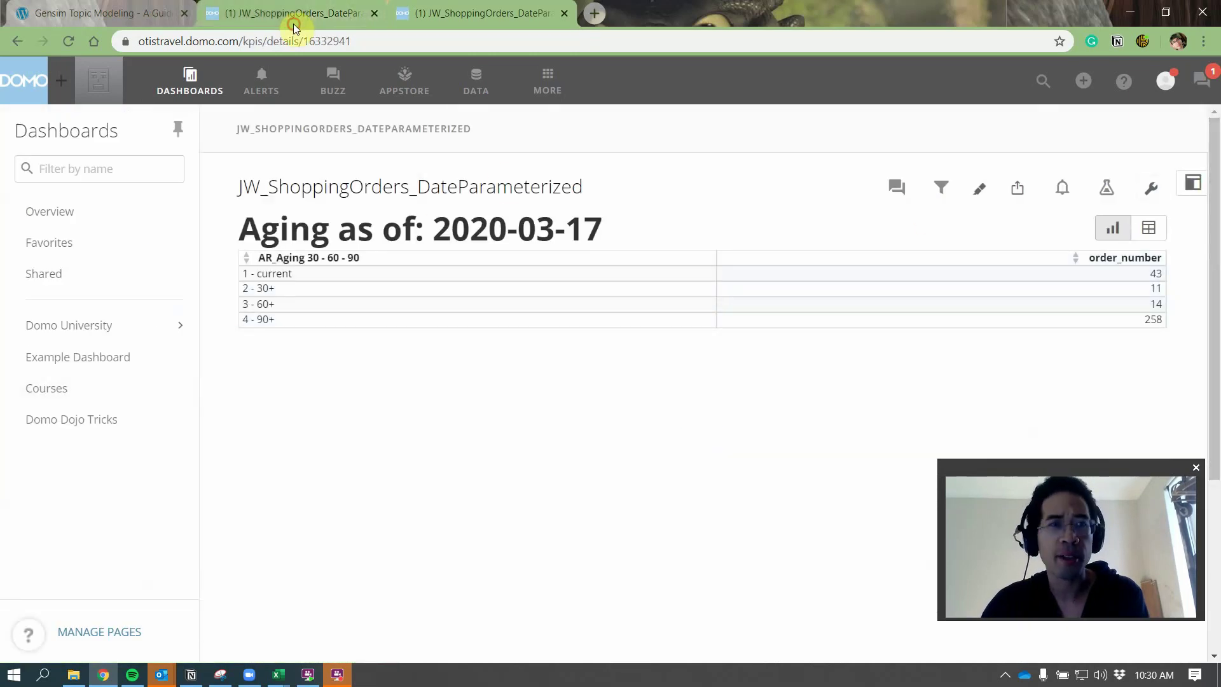
Step: Edit the JW_DateParameter webform so DateParam reads 2020-03-20 instead of 2020-03-17, and save
{"action": "left_click", "coordinate": [1194, 90]}
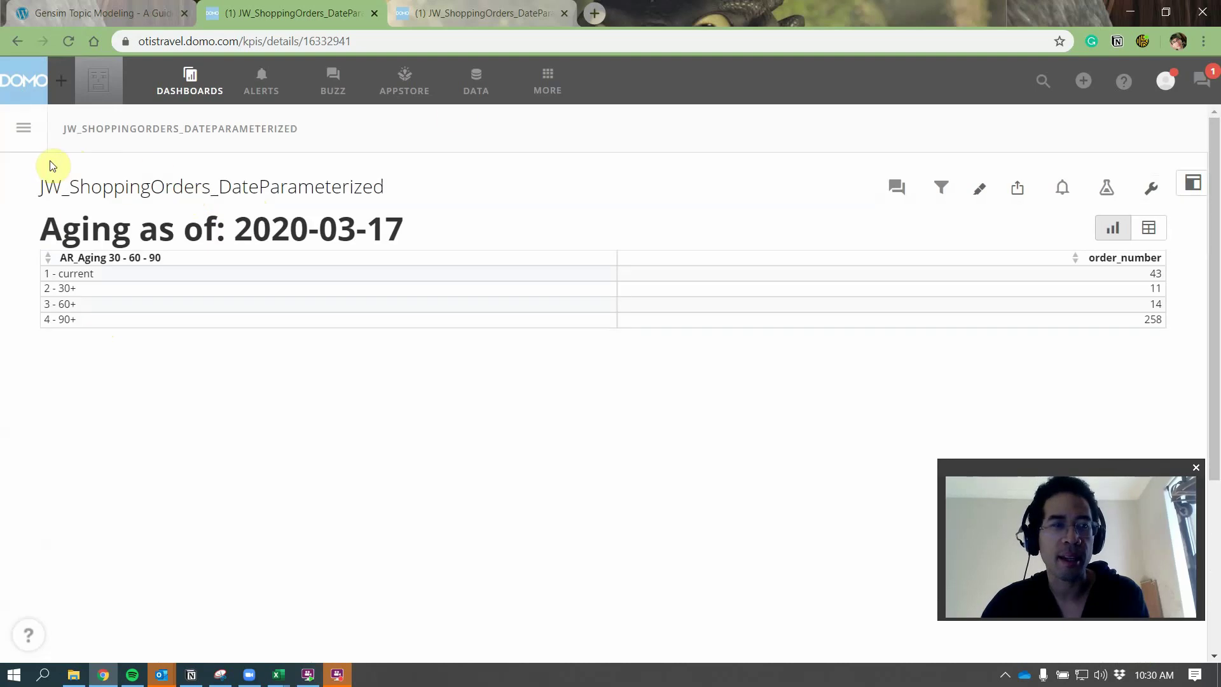
{"action": "left_click", "coordinate": [477, 89]}
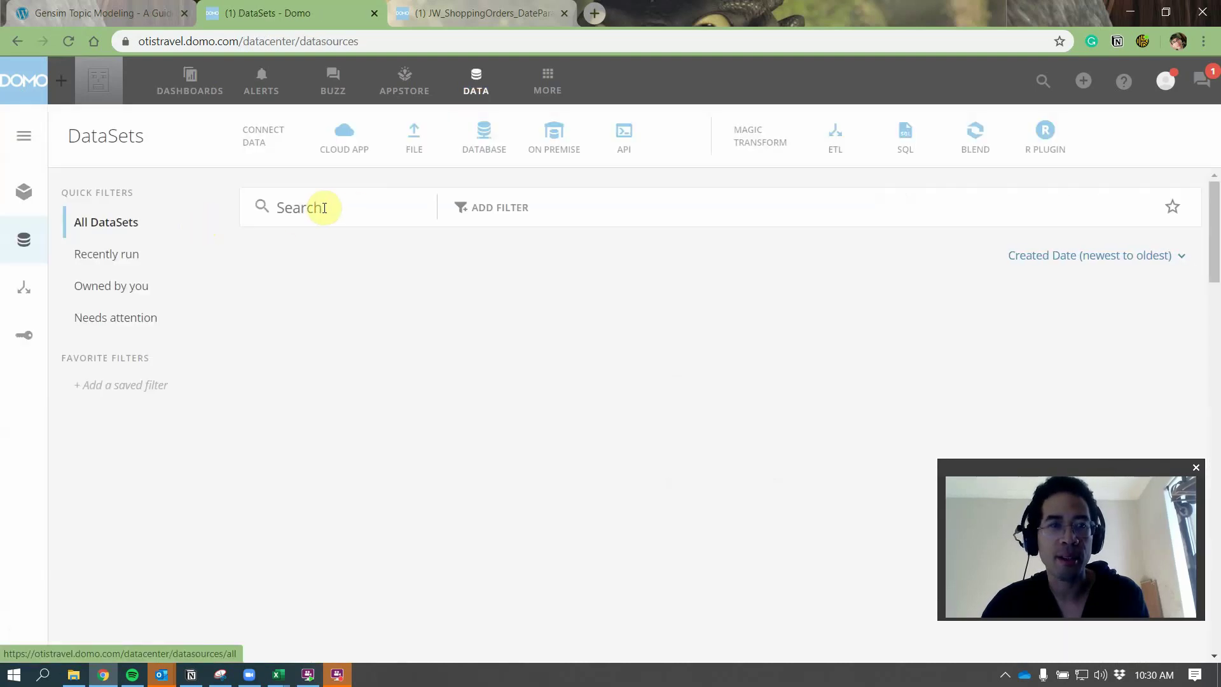
{"action": "left_click", "coordinate": [340, 379]}
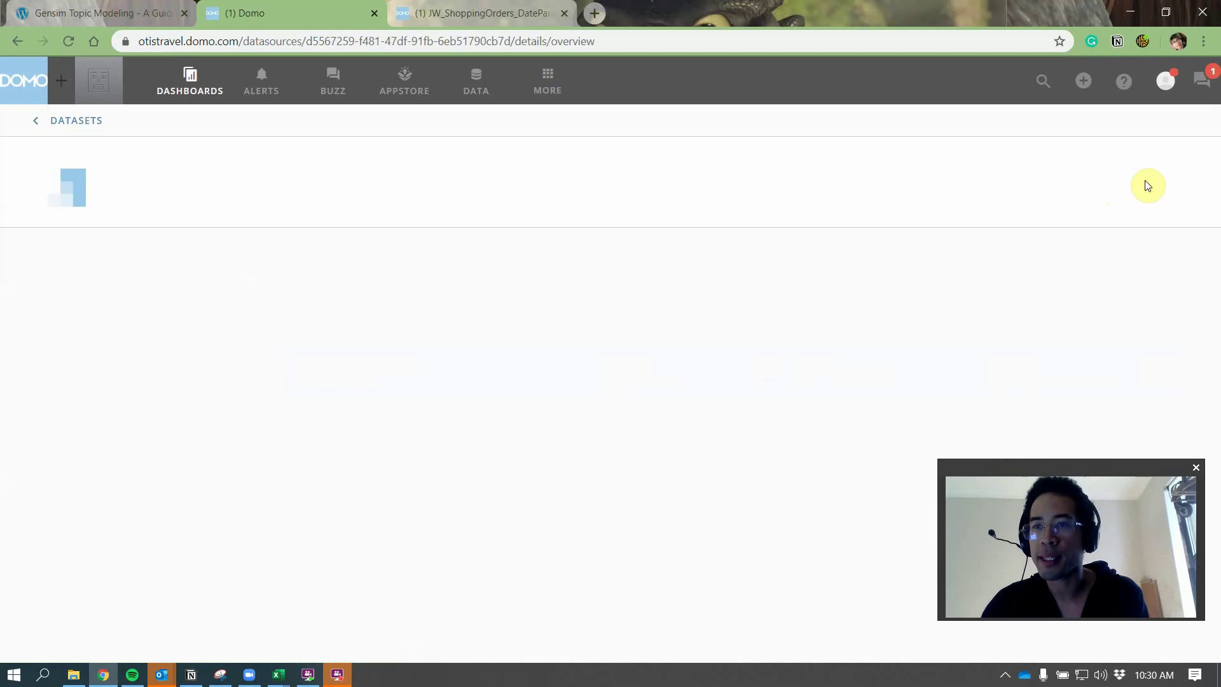
{"action": "left_click", "coordinate": [1153, 169]}
{"action": "left_click", "coordinate": [1100, 262]}
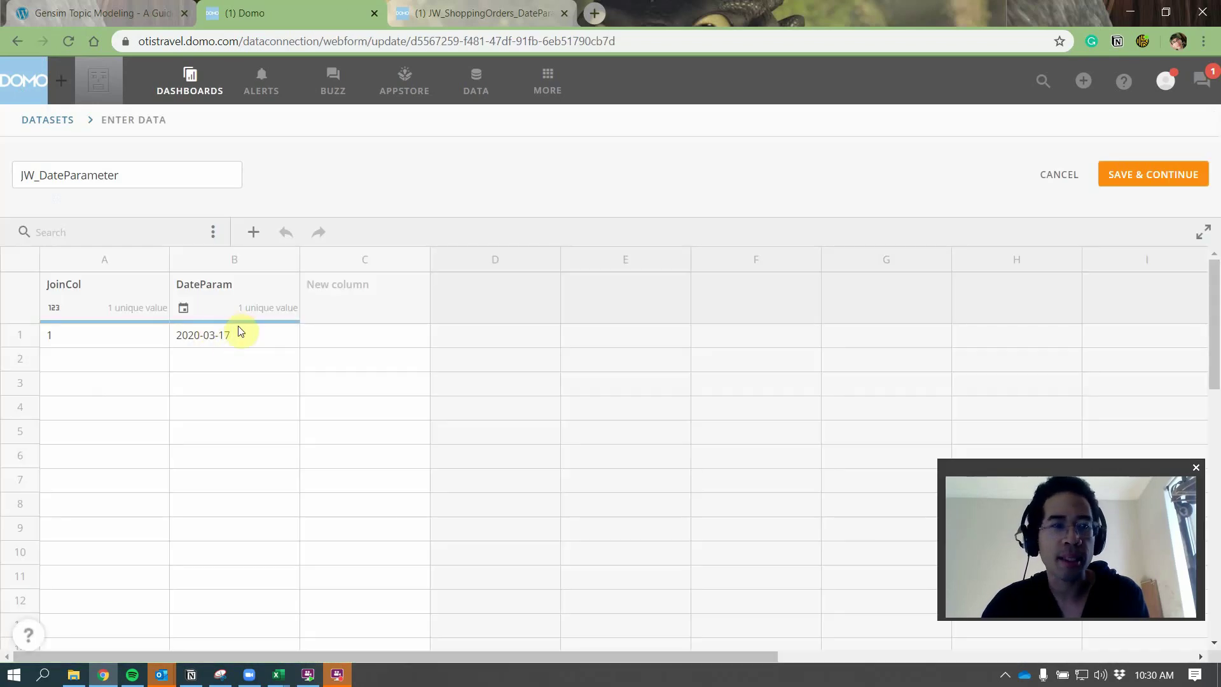
{"action": "left_click", "coordinate": [229, 336]}
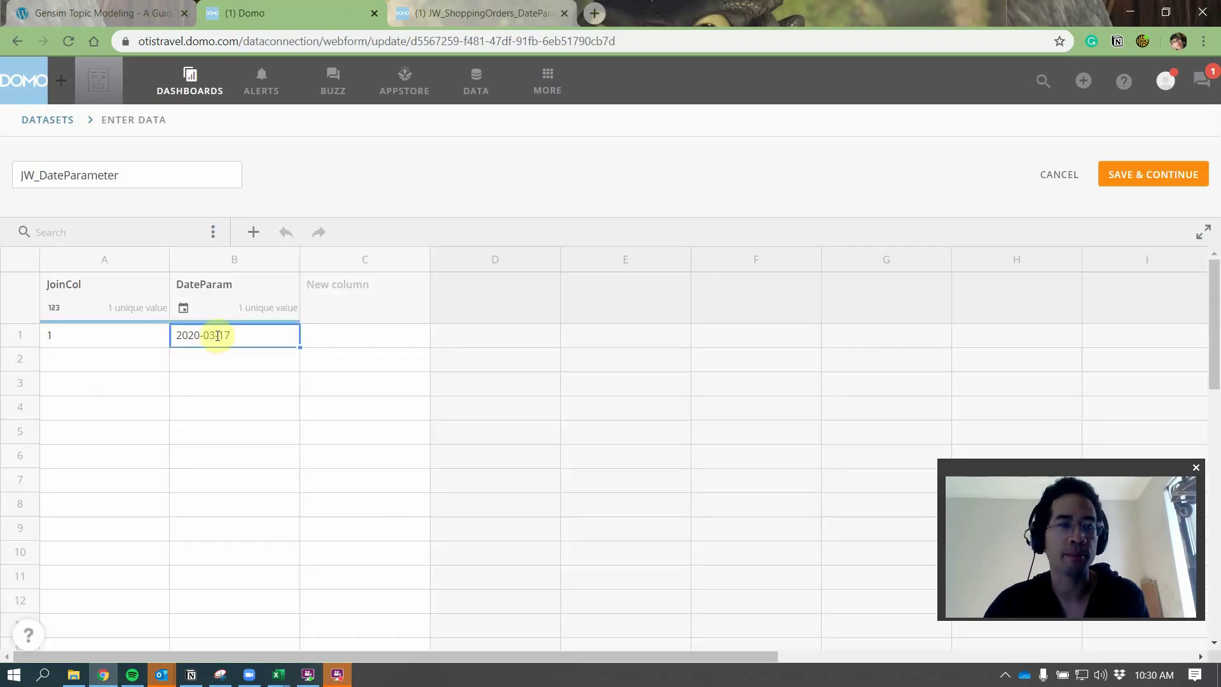
{"action": "double_click", "coordinate": [224, 335]}
{"action": "double_click", "coordinate": [222, 333]}
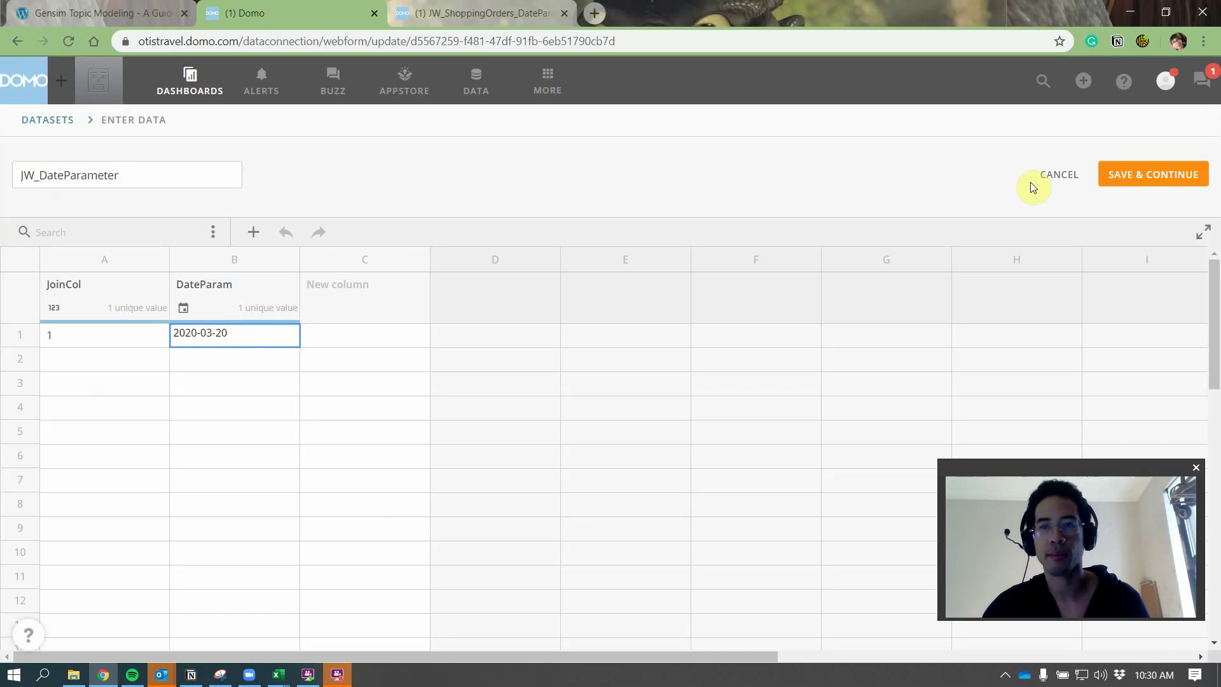
{"action": "left_click", "coordinate": [1112, 174]}
Step: Reload the card to show 2020-03-20 buckets (34, 23, 14, 258), then open it in Analyzer
{"action": "left_click", "coordinate": [444, 13]}
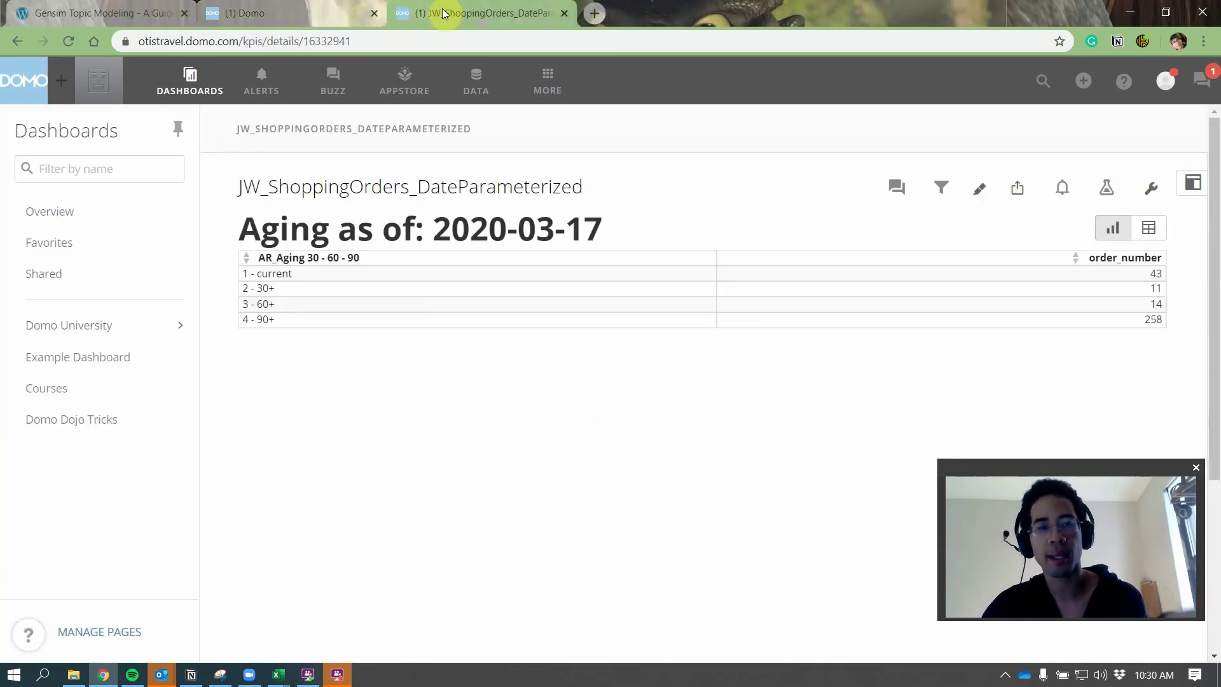
{"action": "key", "text": "F5"}
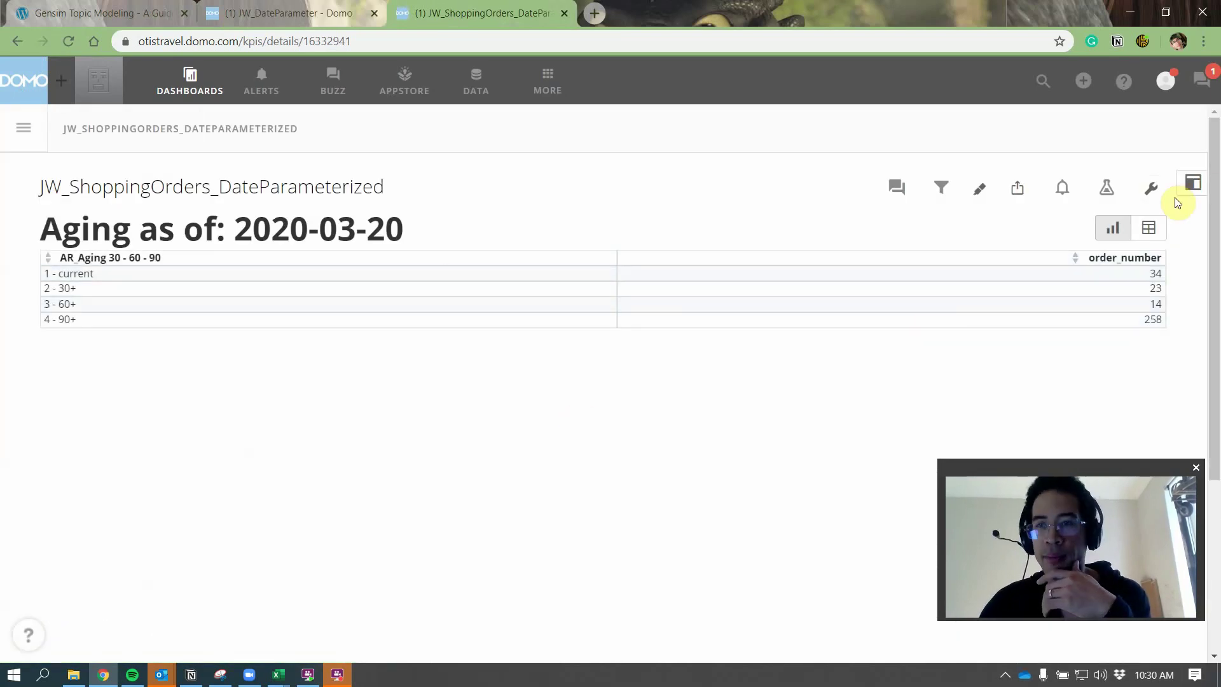
{"action": "left_click", "coordinate": [1151, 187]}
{"action": "left_click", "coordinate": [1048, 206]}
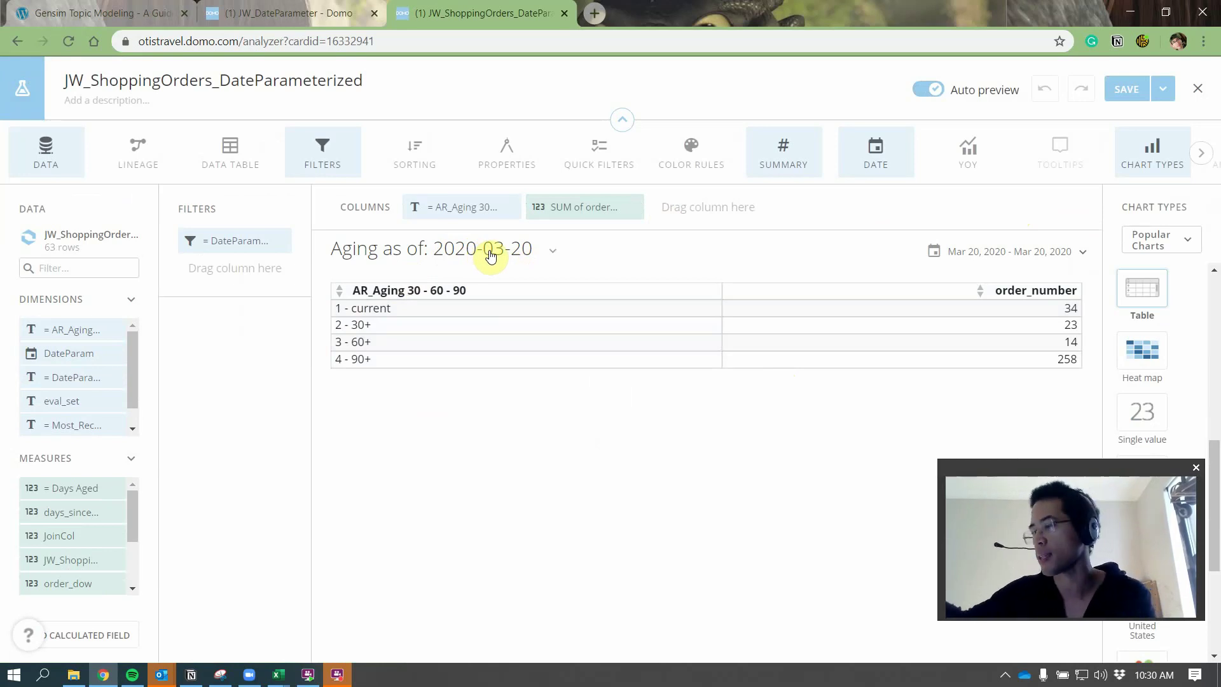
Step: Inspect the DateParam_isPosted filter and its CASE formula with 'Not Yet', then cancel unchanged
{"action": "left_click", "coordinate": [227, 240]}
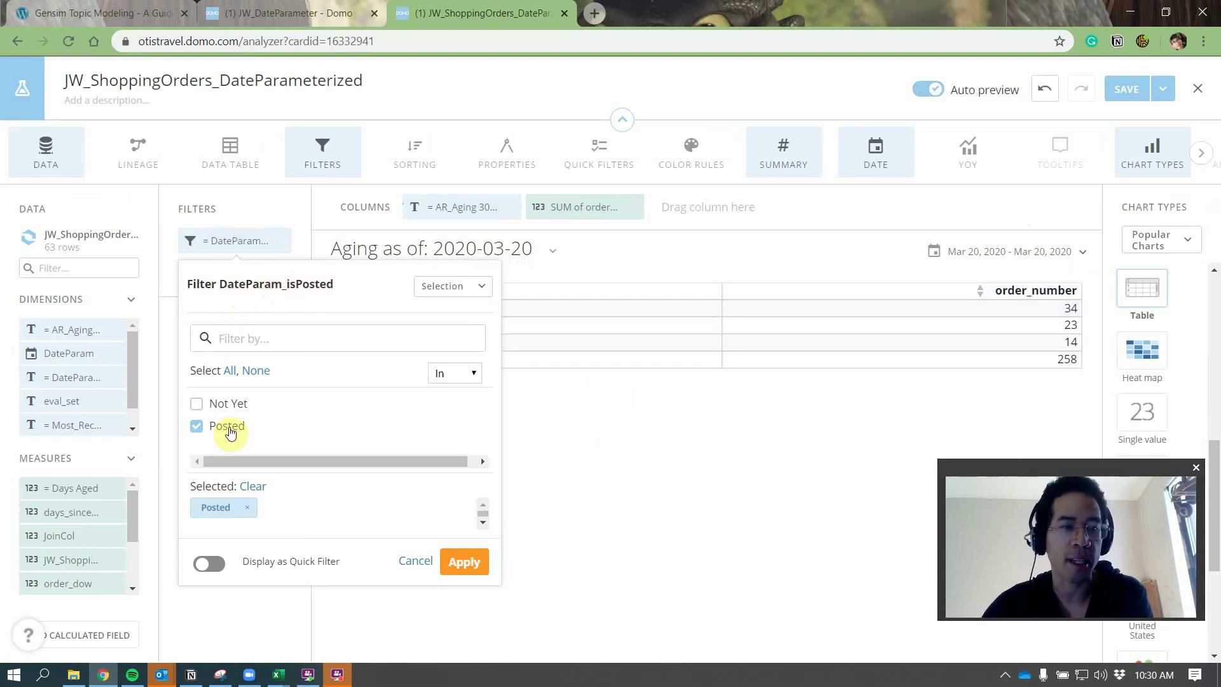
{"action": "left_click", "coordinate": [413, 559]}
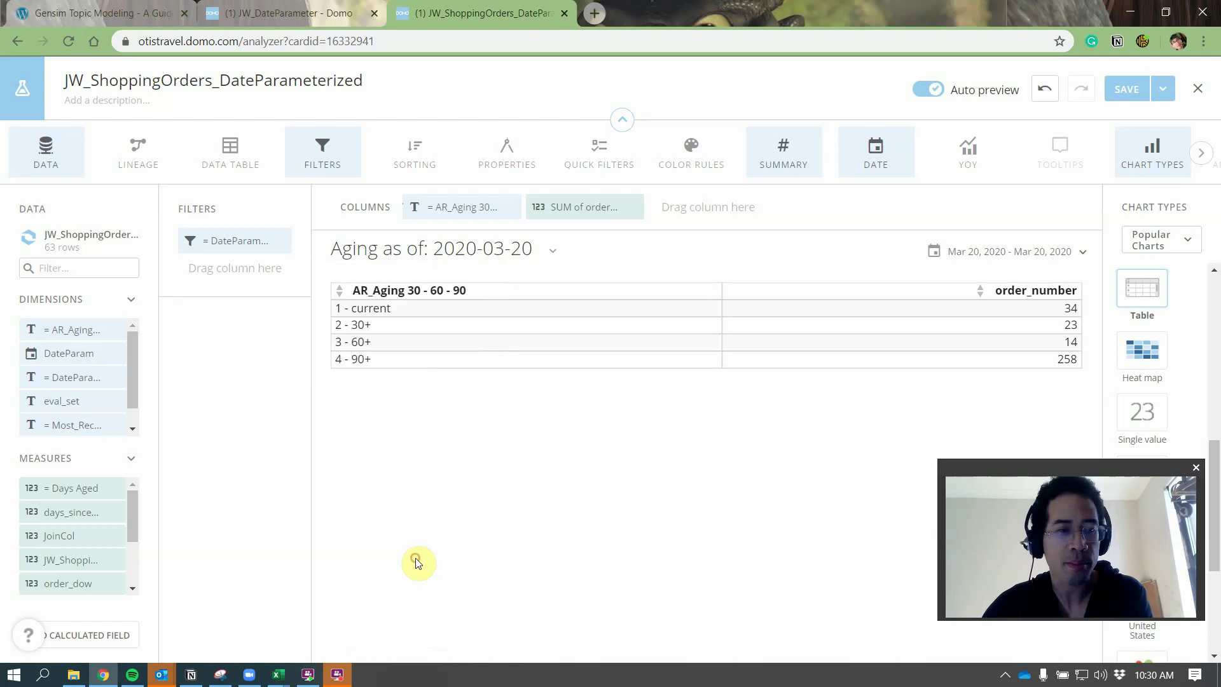
{"action": "left_click", "coordinate": [87, 379]}
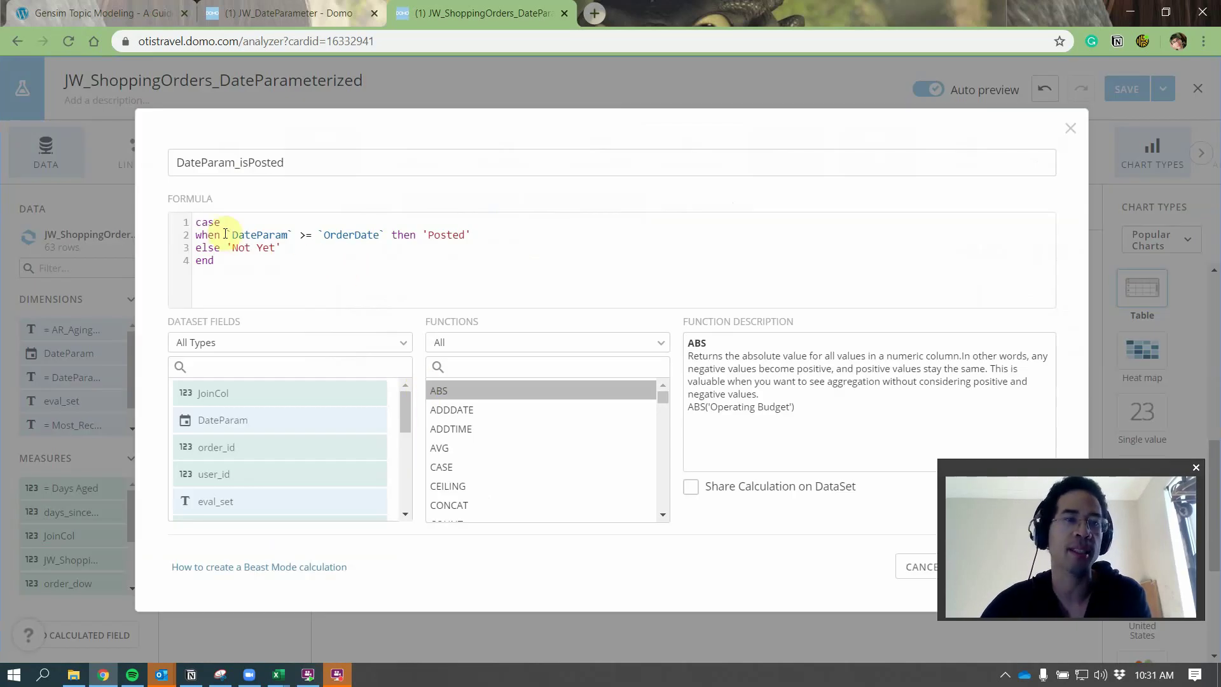
{"action": "left_click_drag", "start_coordinate": [221, 235], "coordinate": [296, 233]}
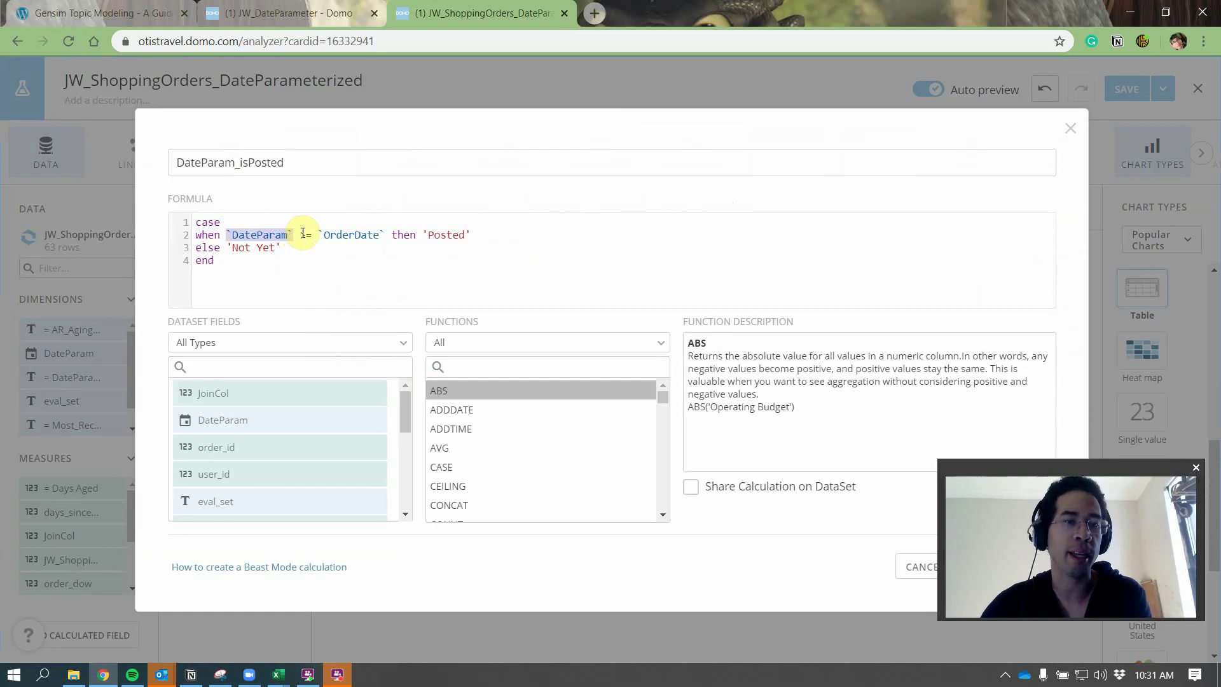
{"action": "left_click_drag", "start_coordinate": [299, 233], "coordinate": [530, 242]}
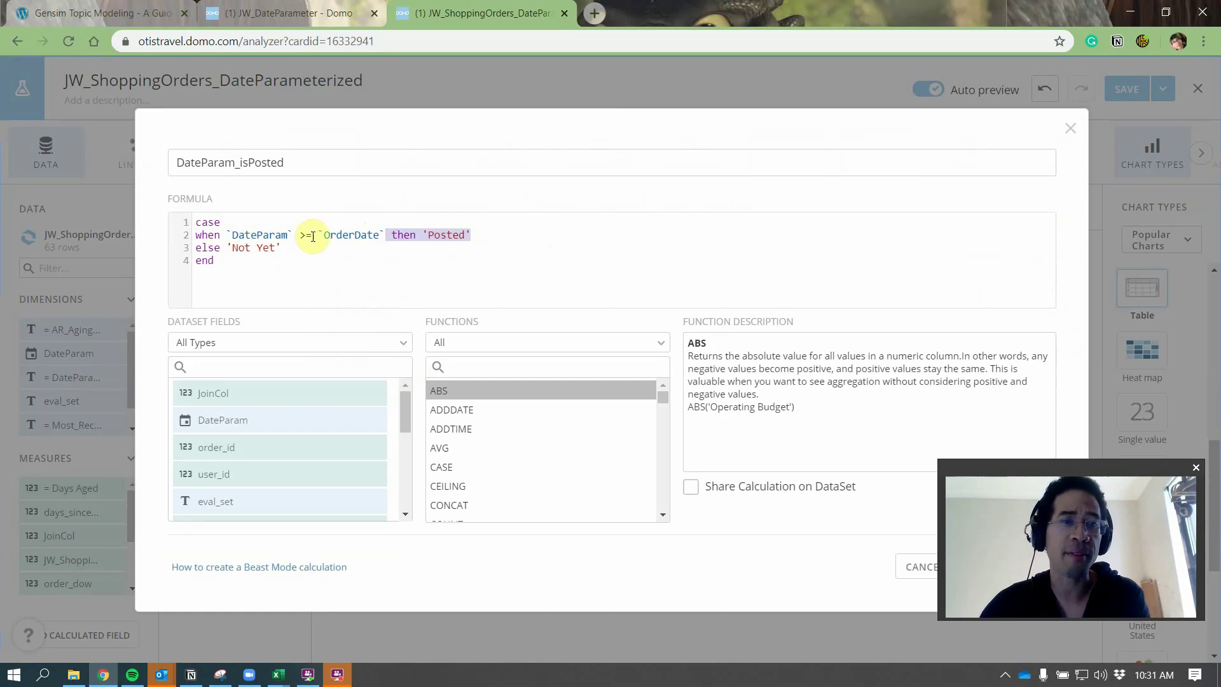
{"action": "left_click_drag", "start_coordinate": [279, 248], "coordinate": [230, 248]}
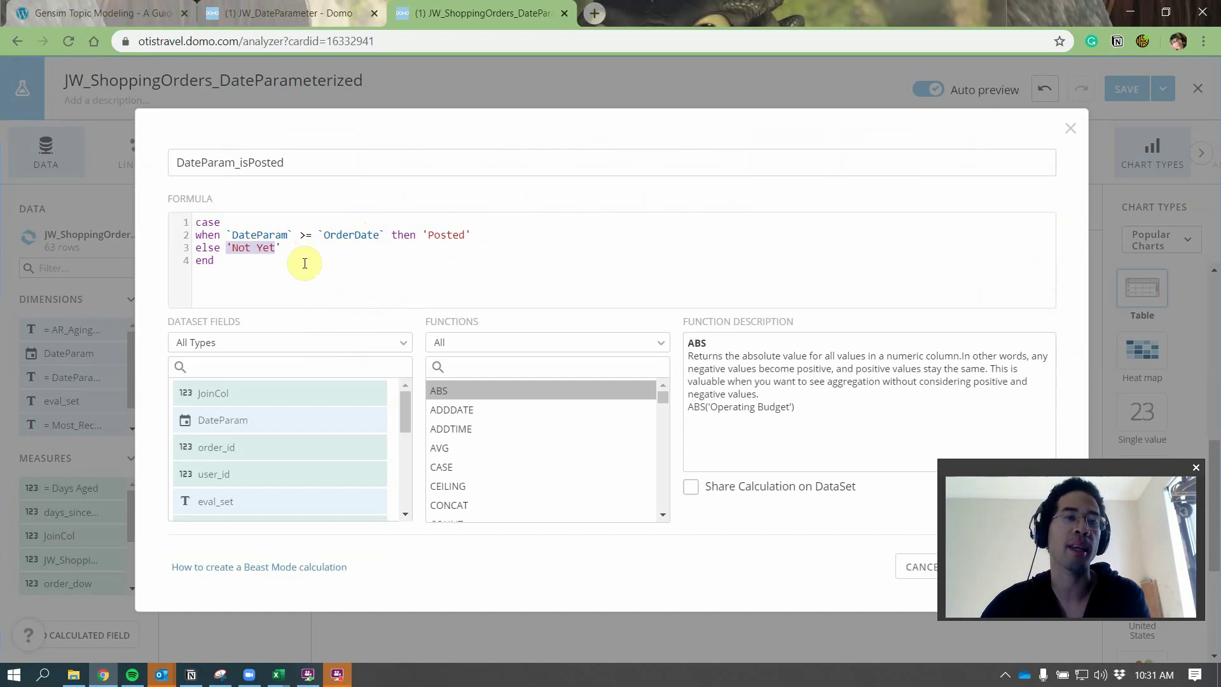
{"action": "left_click", "coordinate": [914, 567]}
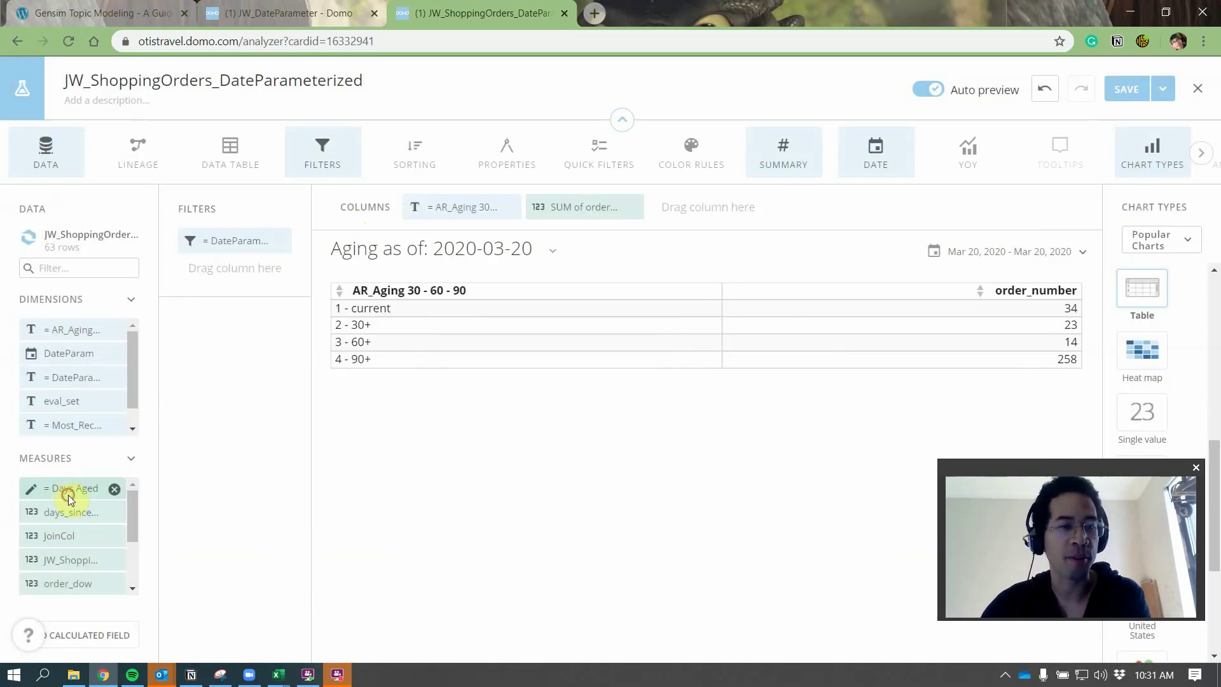
{"action": "left_click", "coordinate": [67, 495]}
{"action": "left_click", "coordinate": [907, 566]}
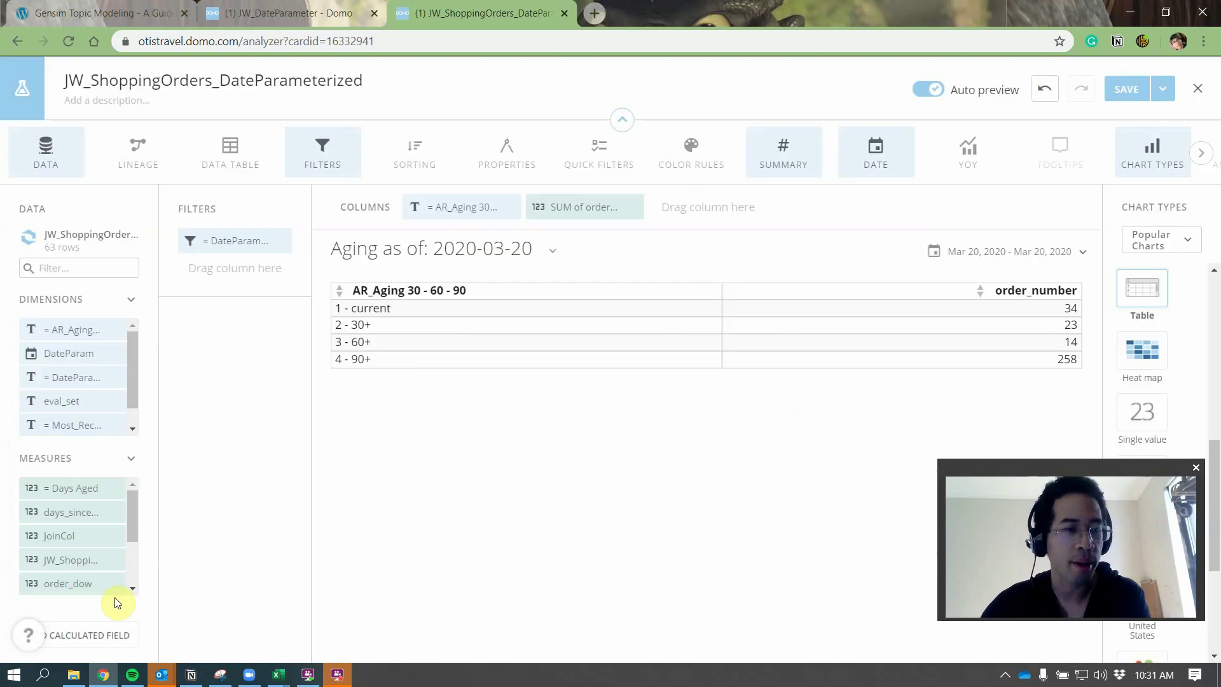
{"action": "left_click", "coordinate": [73, 424]}
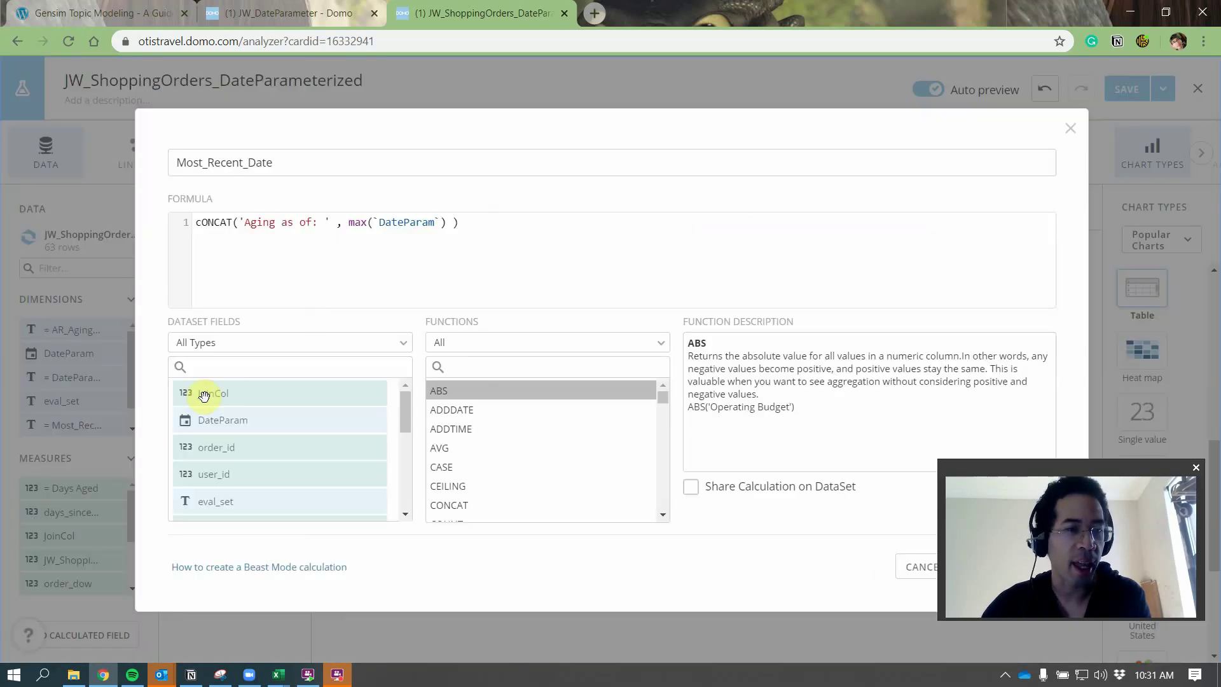
{"action": "left_click", "coordinate": [910, 567]}
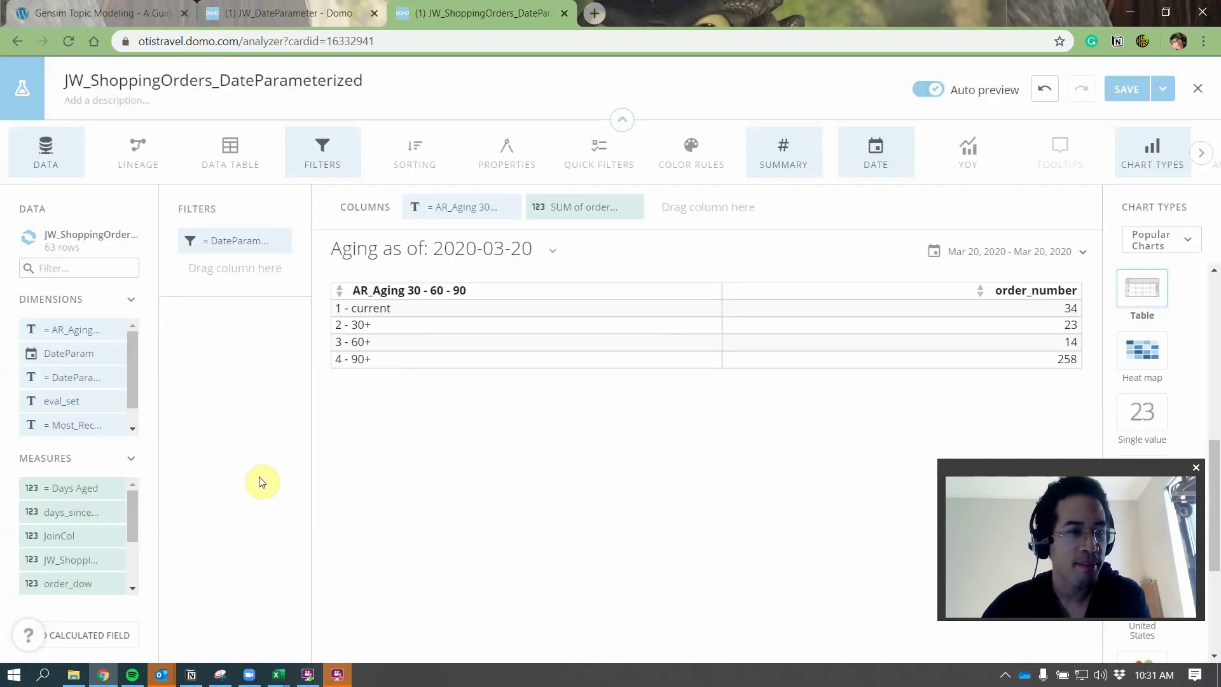
{"action": "left_click", "coordinate": [69, 330]}
{"action": "left_click", "coordinate": [207, 234]}
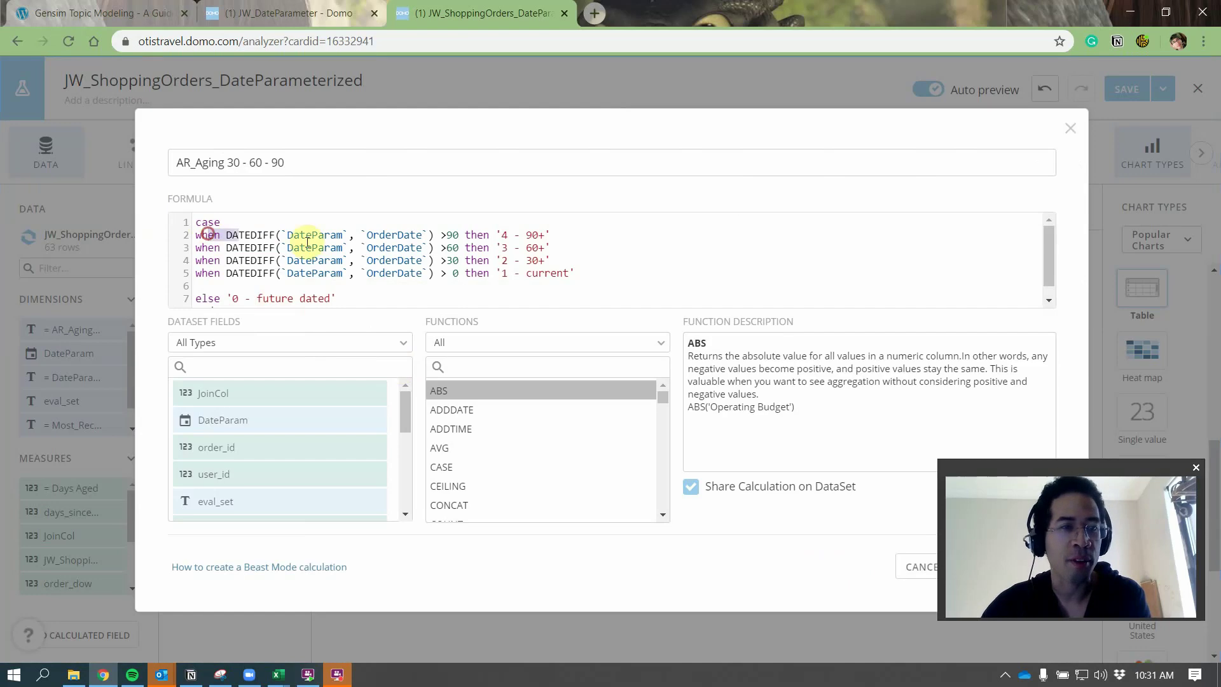
{"action": "left_click_drag", "start_coordinate": [308, 241], "coordinate": [655, 281]}
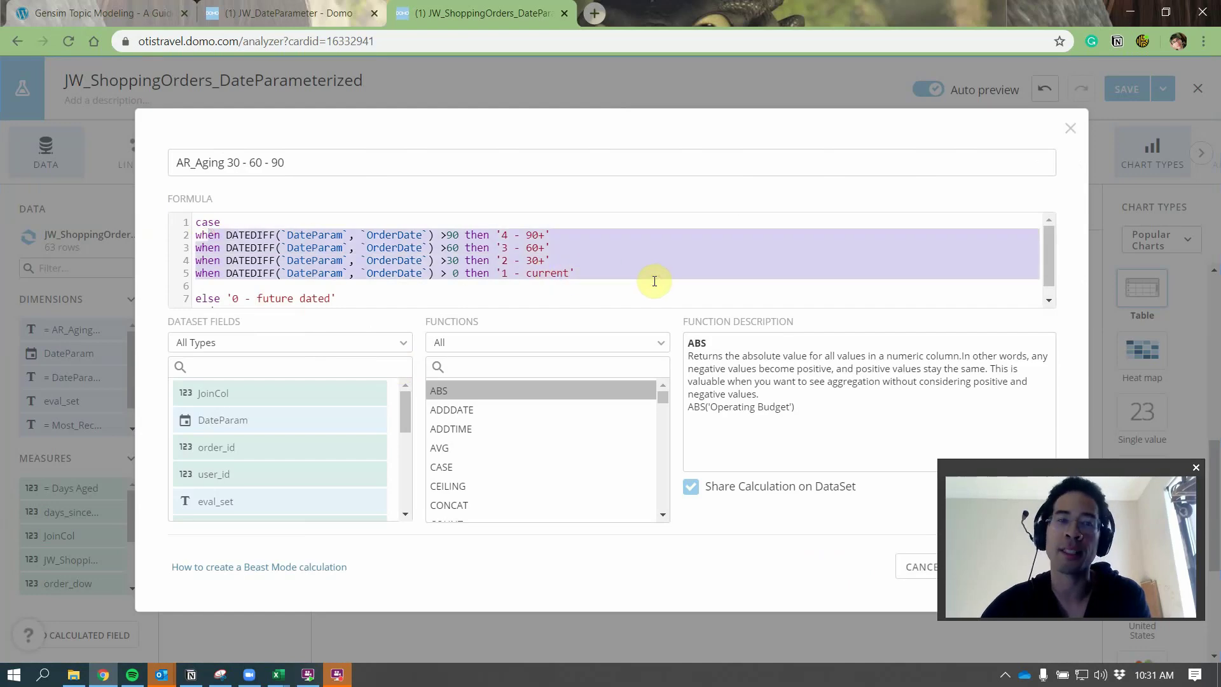
{"action": "double_click", "coordinate": [315, 247]}
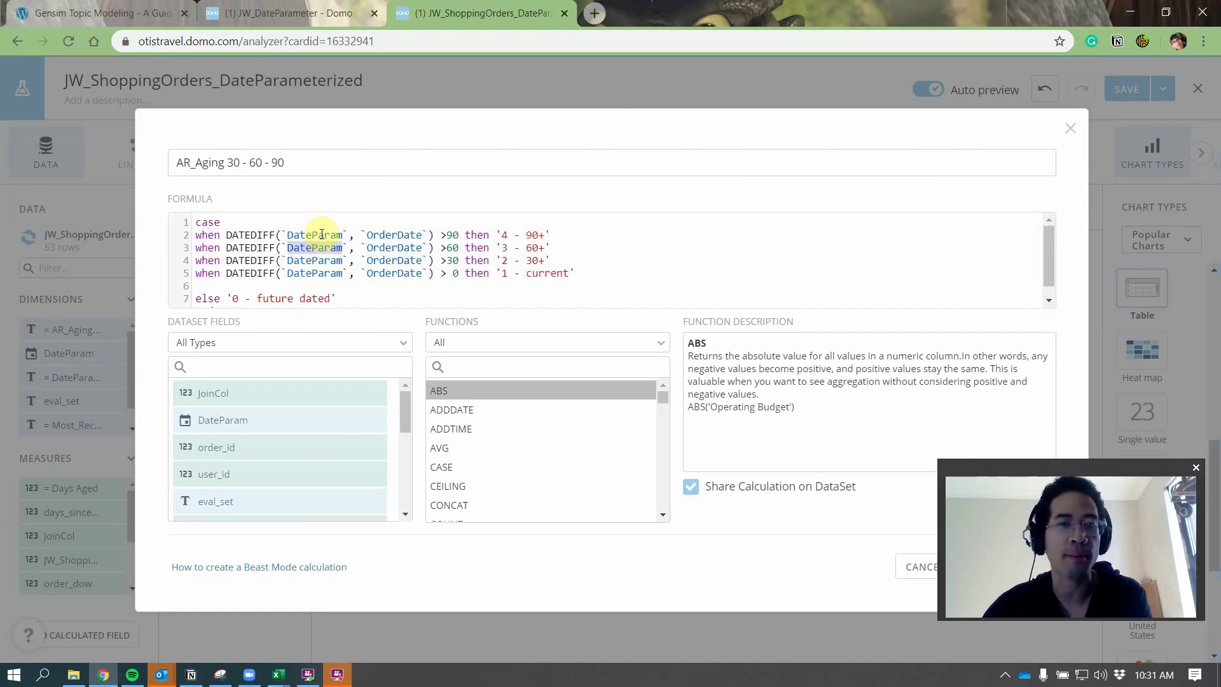
{"action": "double_click", "coordinate": [322, 235]}
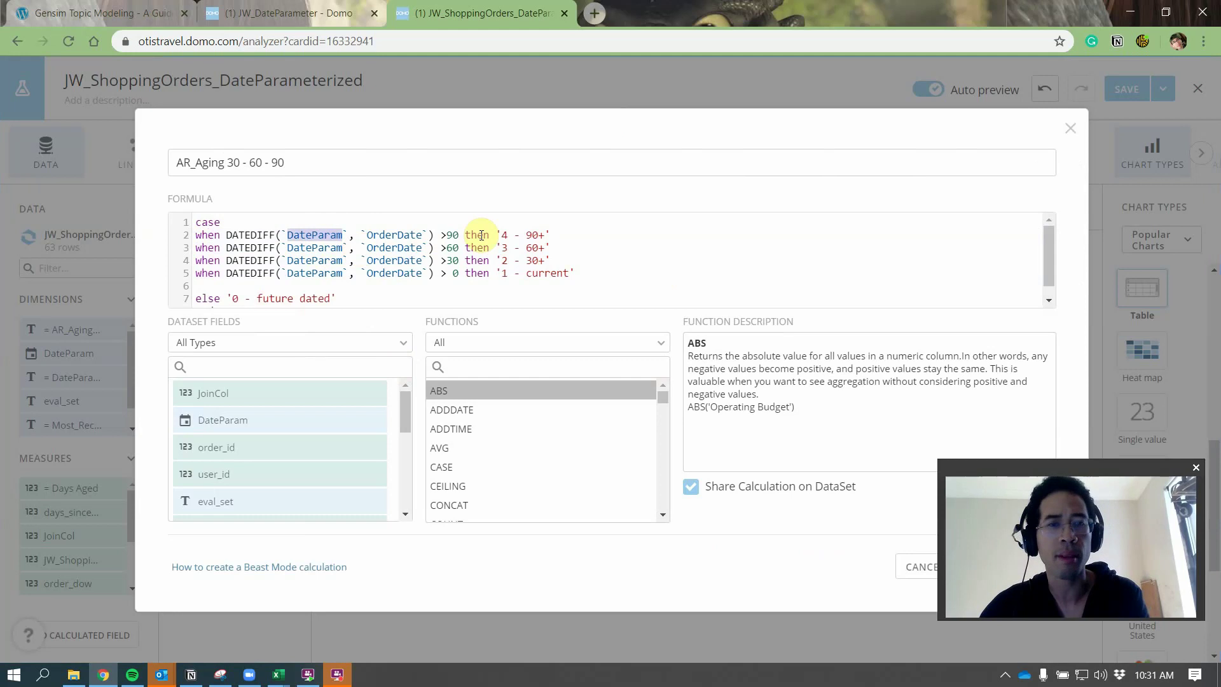
{"action": "left_click_drag", "start_coordinate": [490, 234], "coordinate": [571, 273]}
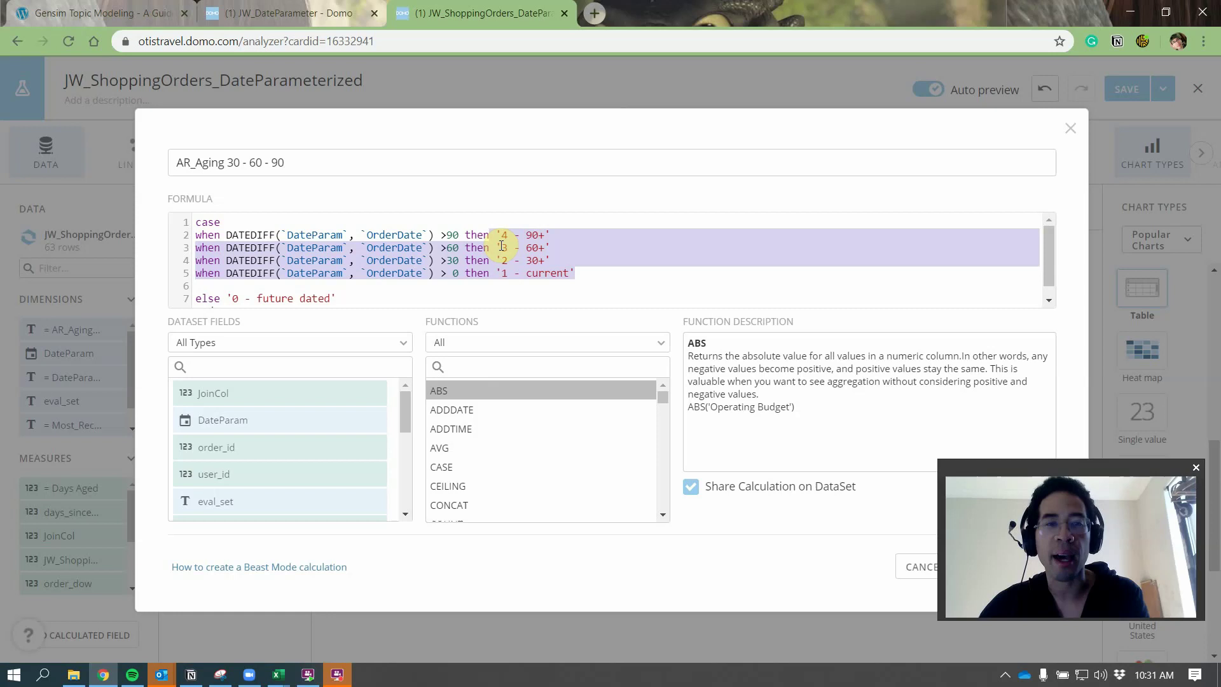
{"action": "left_click", "coordinate": [897, 569]}
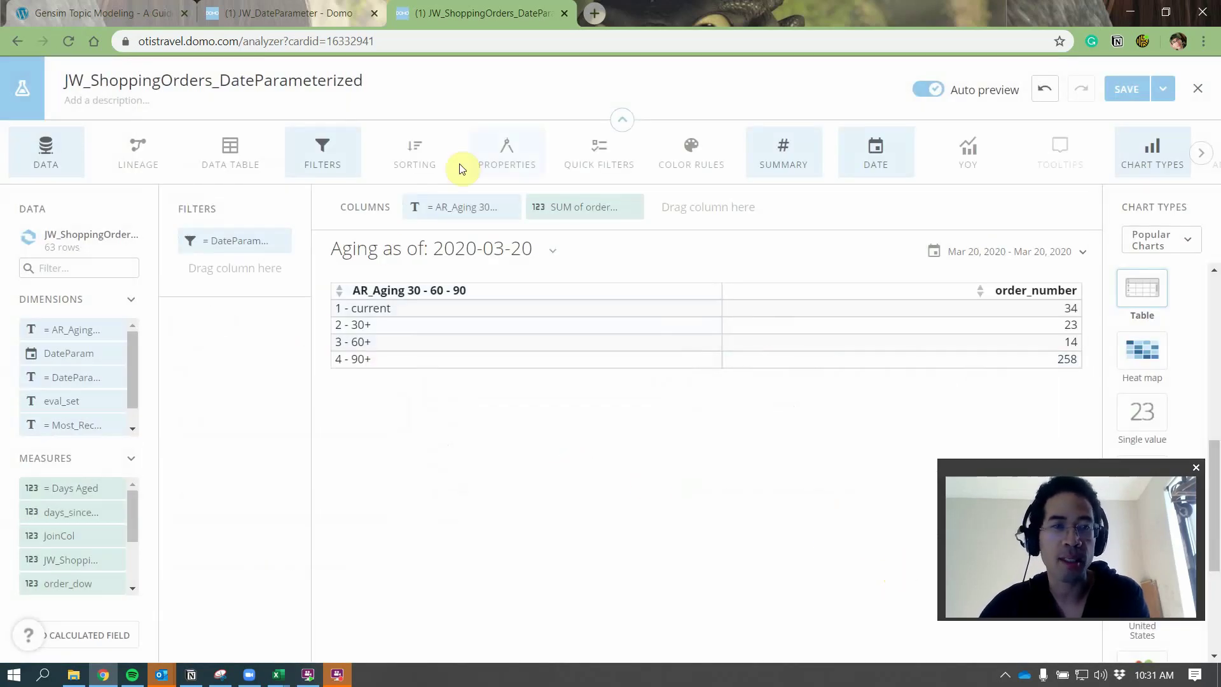
Step: Show the Sorting panel with the aging table's AR_Aging sort
{"action": "left_click", "coordinate": [439, 159]}
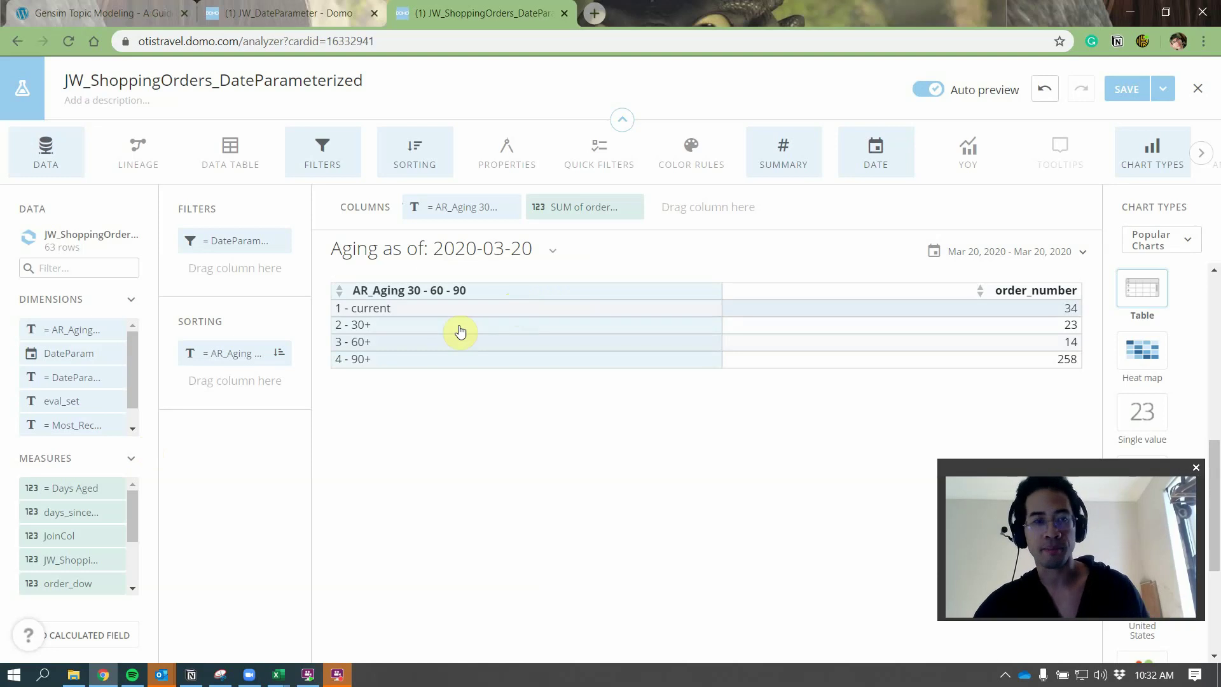
Step: Add Not Yet to the DateParam_isPosted filter, adding a 0 - future dated bucket, then view JW_DateParameter
{"action": "left_click", "coordinate": [235, 241]}
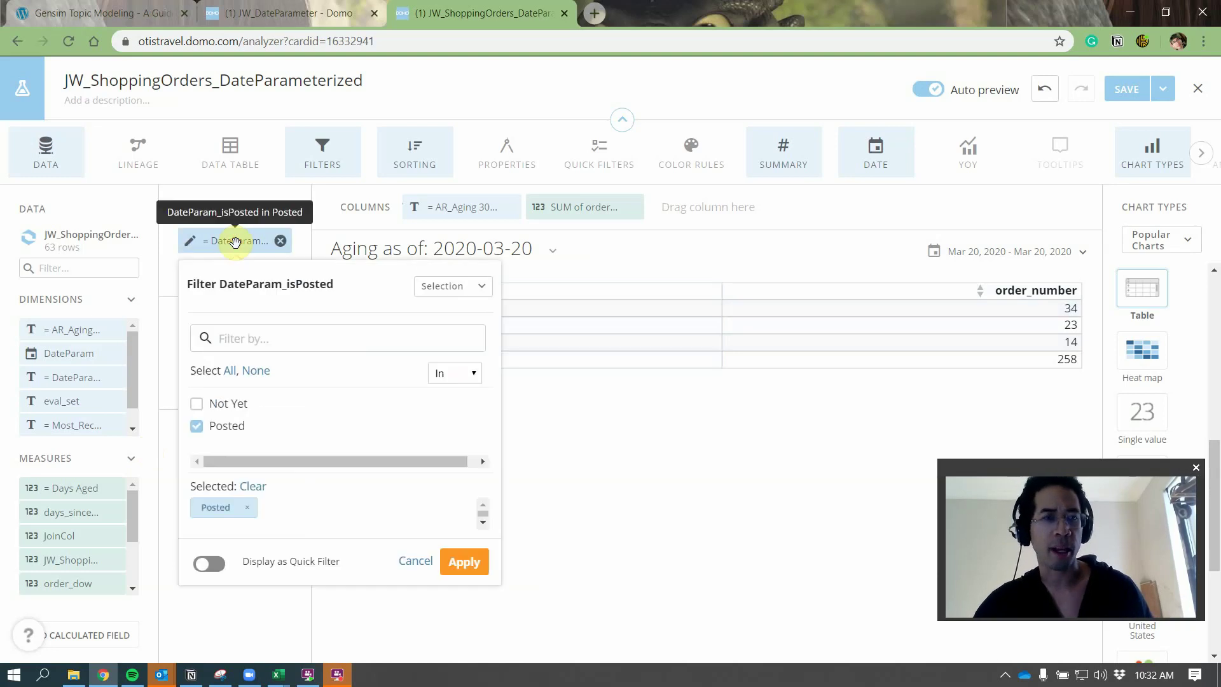
{"action": "left_click", "coordinate": [230, 403]}
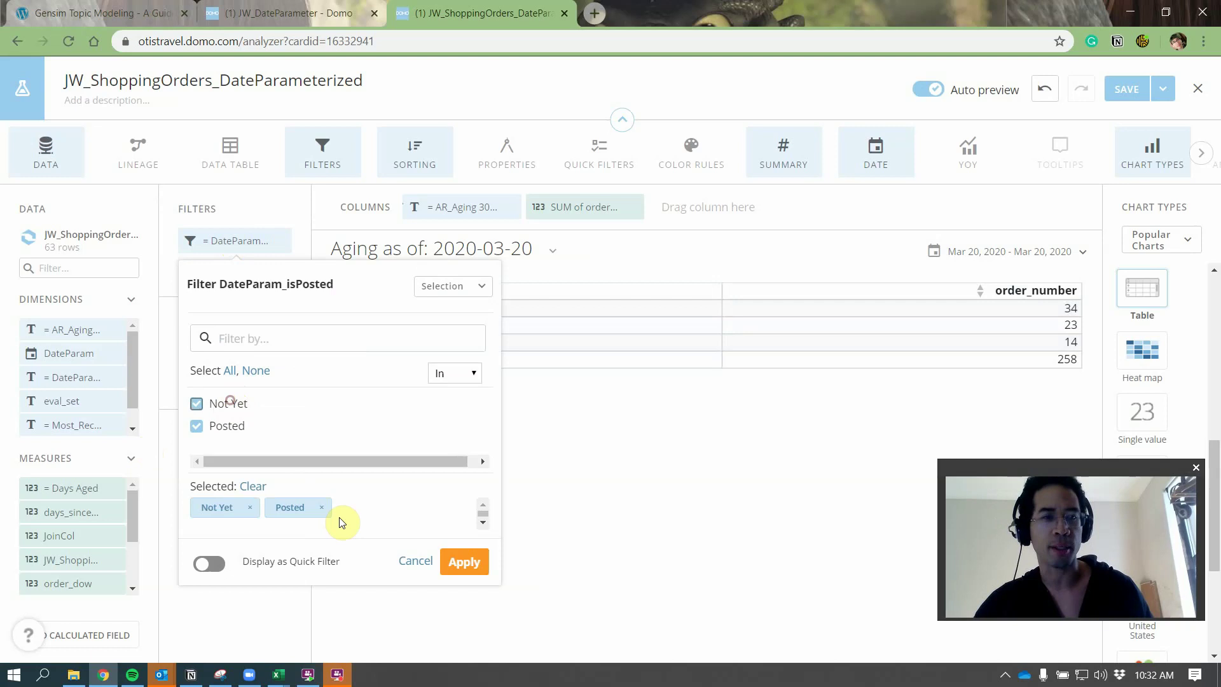
{"action": "left_click", "coordinate": [465, 569]}
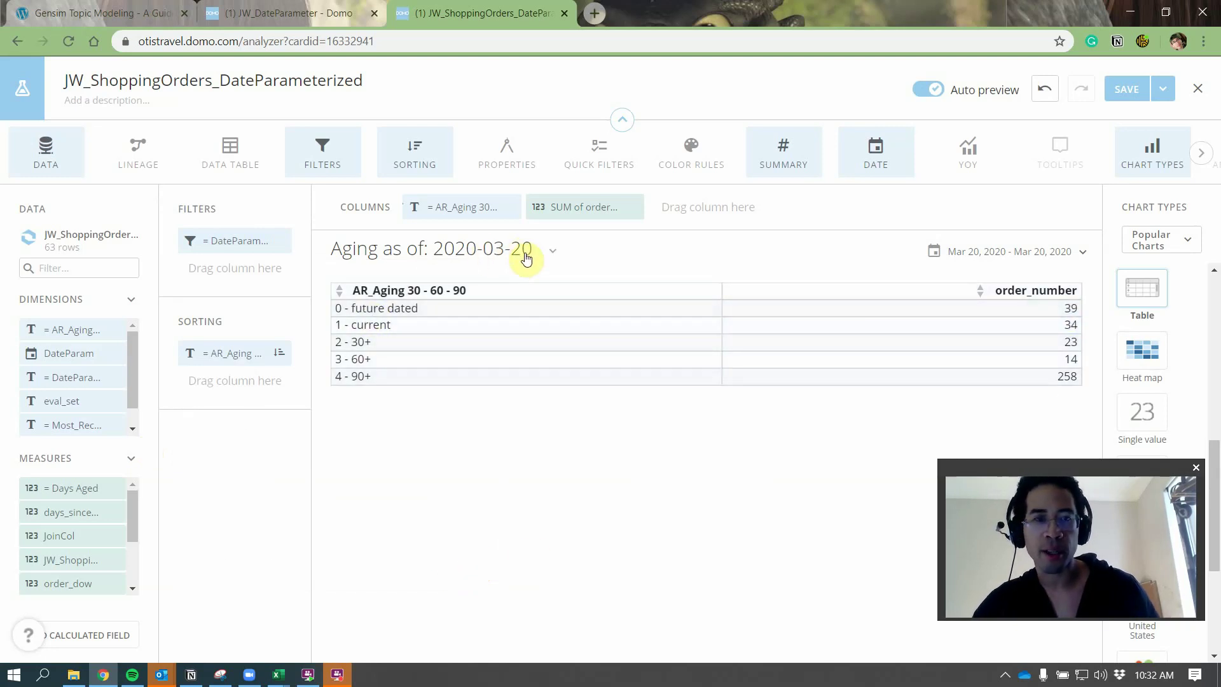
{"action": "left_click", "coordinate": [322, 14]}
Step: Edit the webform's DateParam in cell B1 to 2020-04-15, save it, and reload the aging card
{"action": "left_click", "coordinate": [1150, 167]}
{"action": "left_click", "coordinate": [1081, 267]}
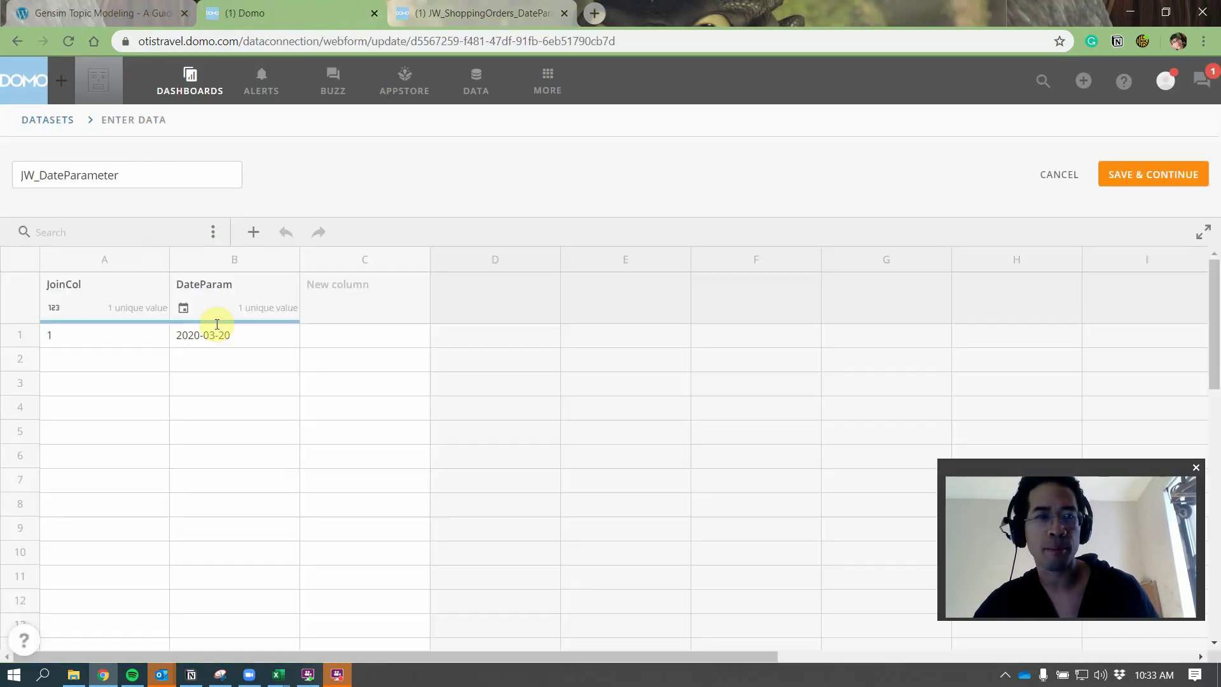
{"action": "left_click", "coordinate": [212, 337]}
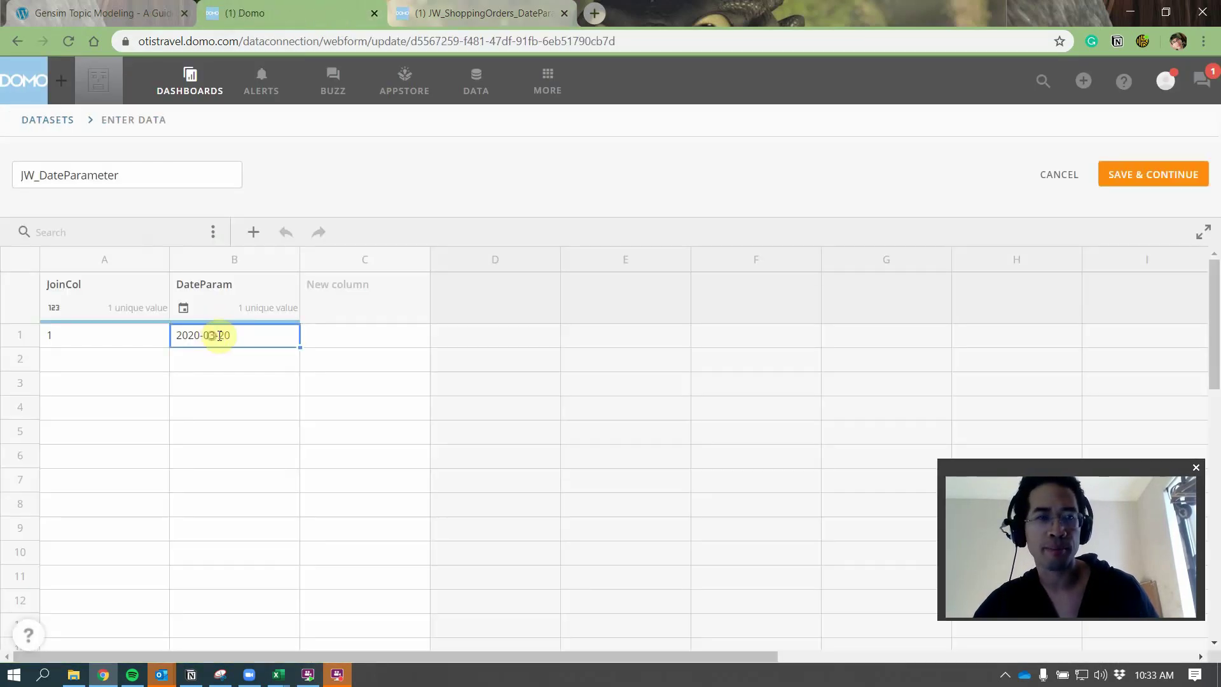
{"action": "double_click", "coordinate": [217, 335]}
{"action": "key", "text": "BackSpace"}
{"action": "key", "text": "BackSpace"}
{"action": "key", "text": "BackSpace"}
{"action": "key", "text": "BackSpace"}
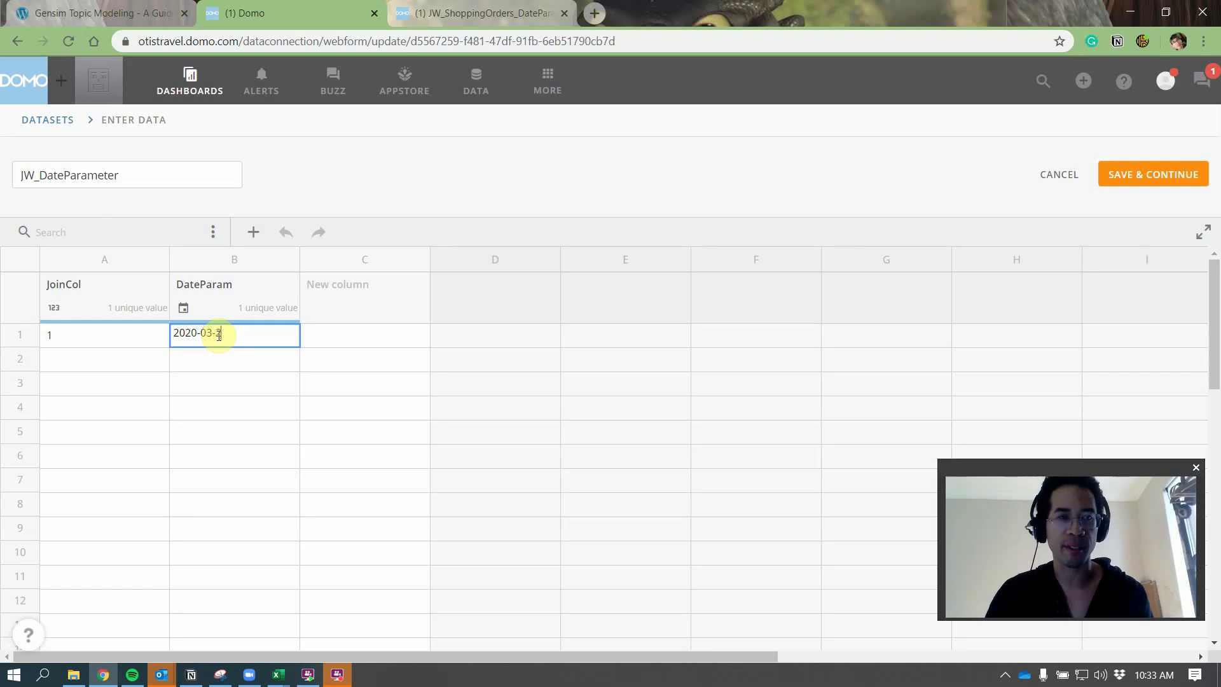
{"action": "type", "text": "4-15"}
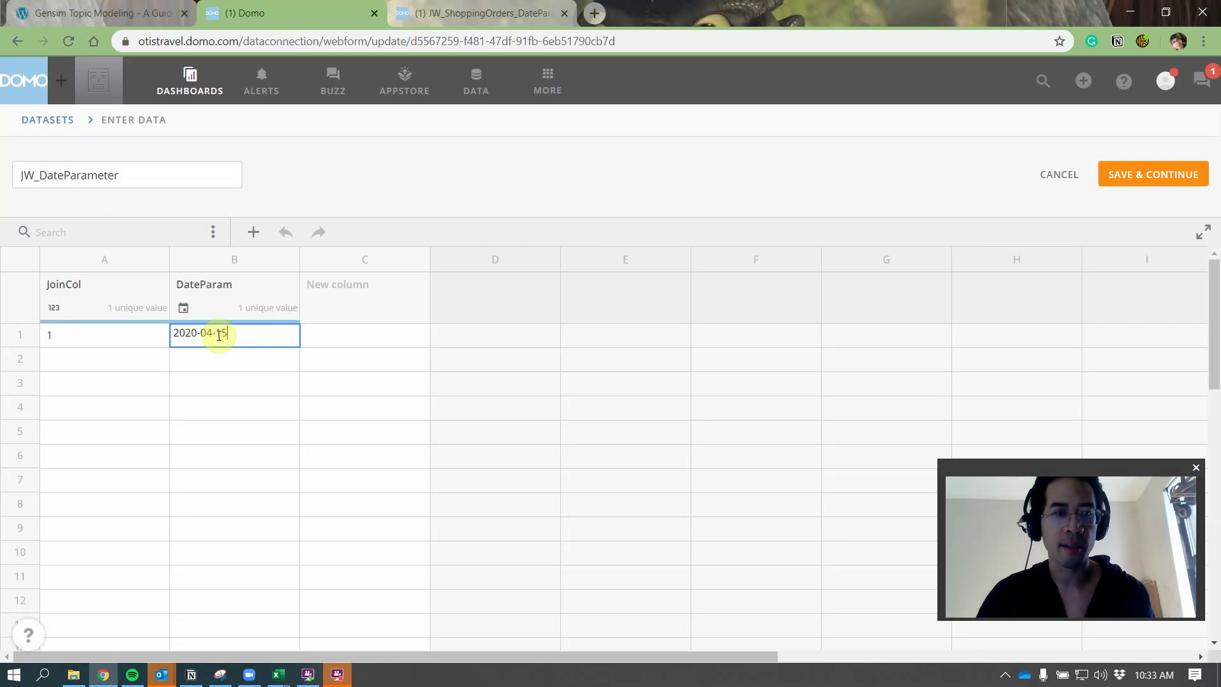
{"action": "left_click", "coordinate": [1168, 181]}
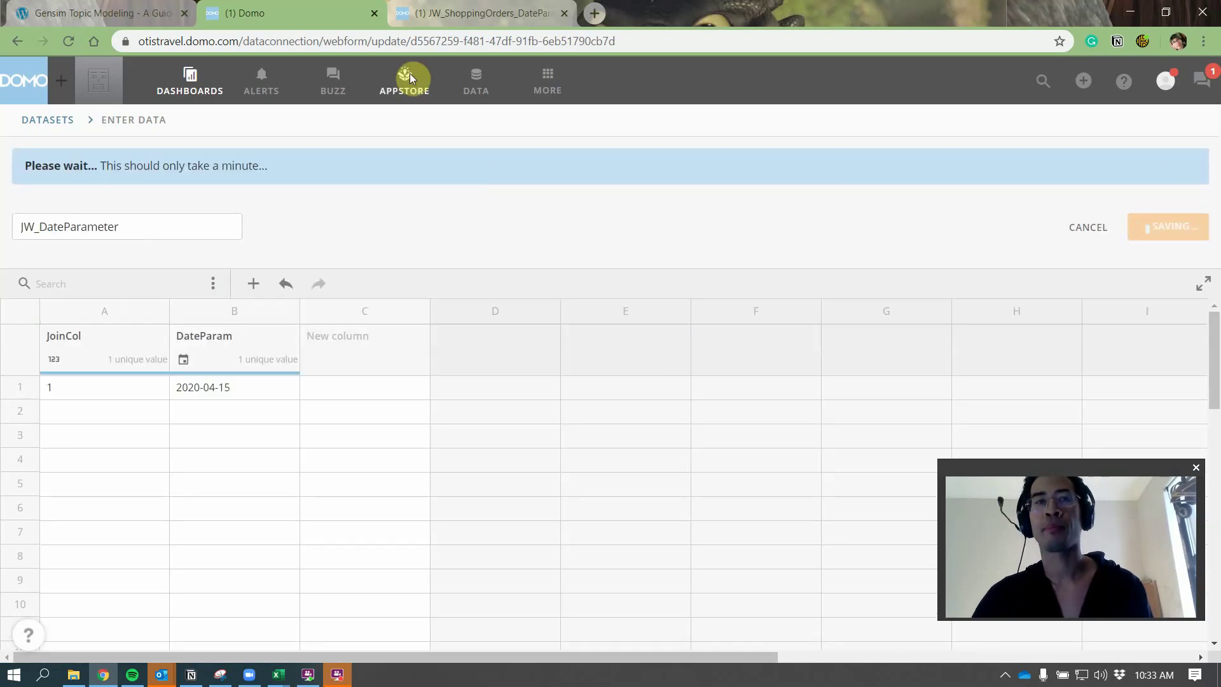
{"action": "left_click", "coordinate": [445, 12]}
{"action": "key", "text": "F5"}
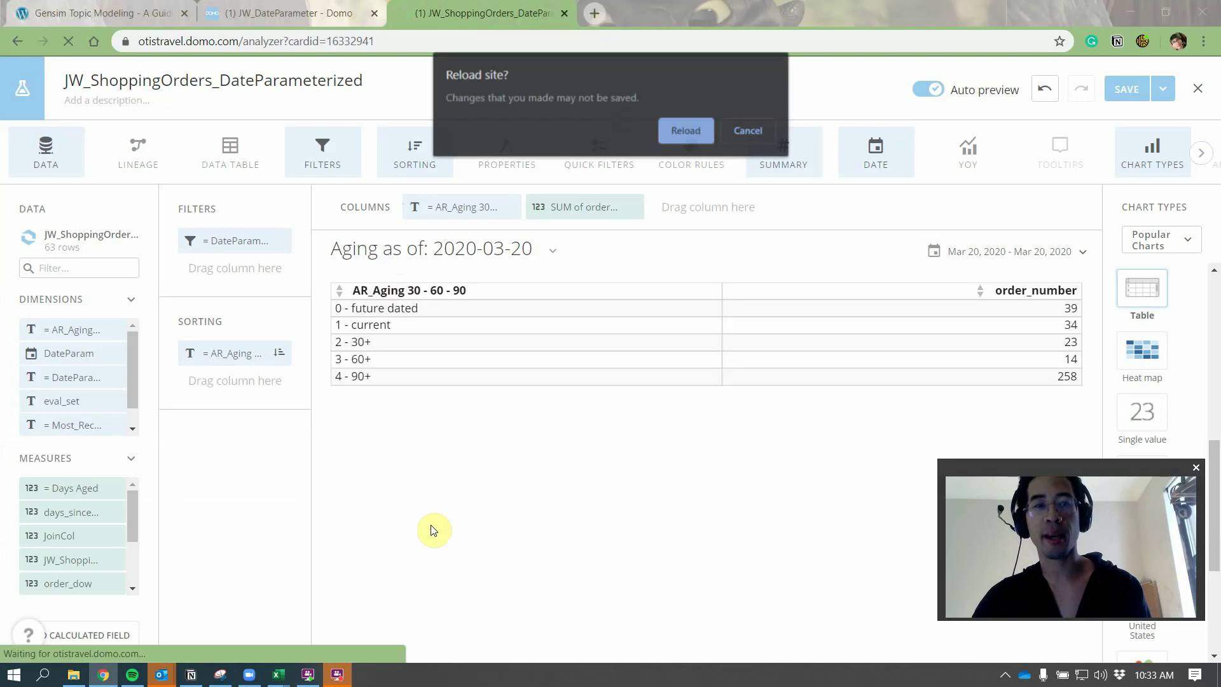
Step: Confirm the reload so aging runs as of 2020-04-15, then remove the DateParam_isPosted filter
{"action": "left_click", "coordinate": [687, 129]}
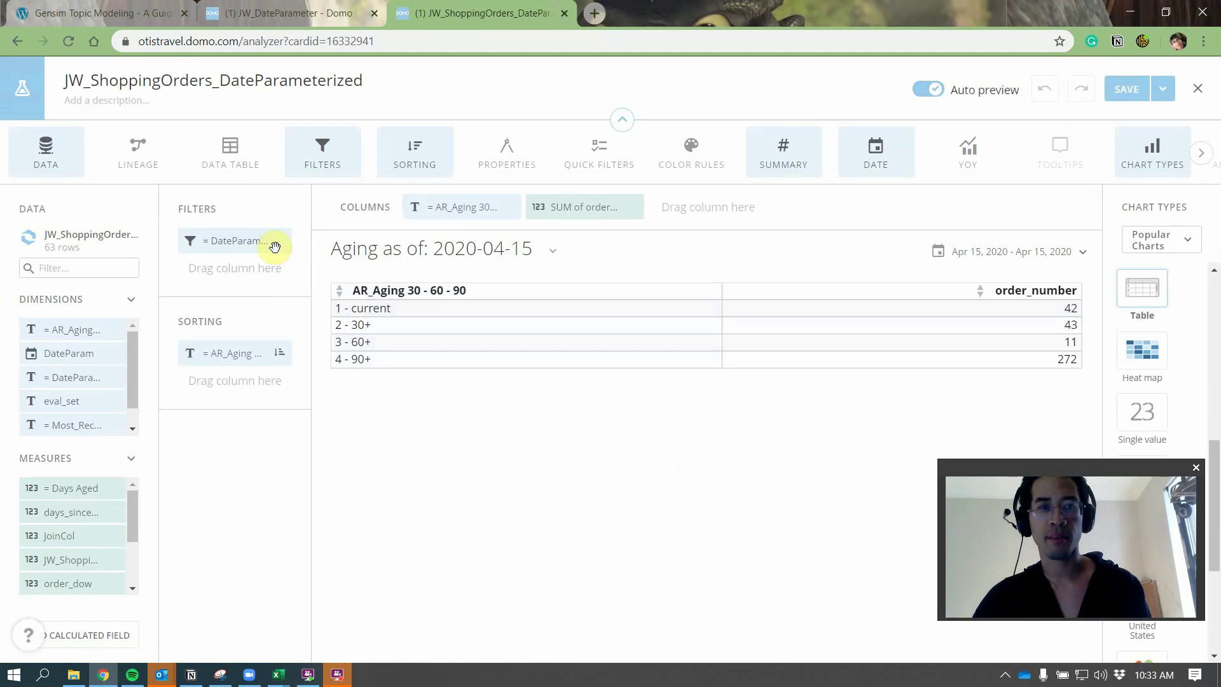
{"action": "left_click", "coordinate": [281, 240]}
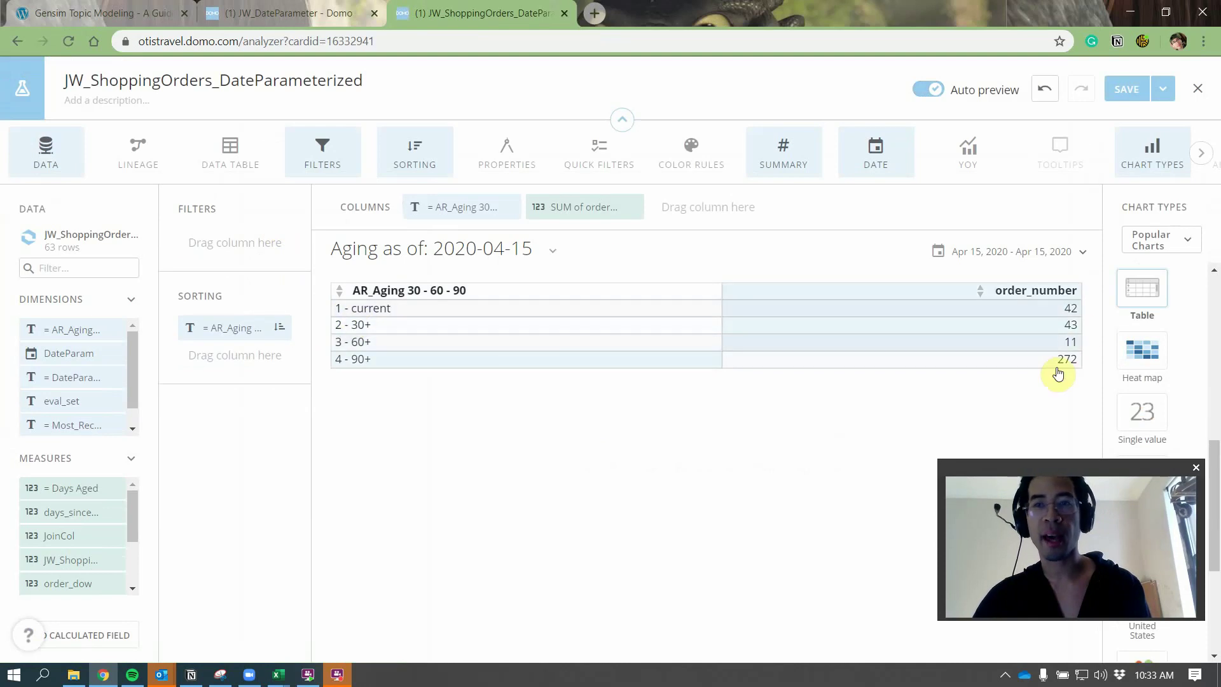